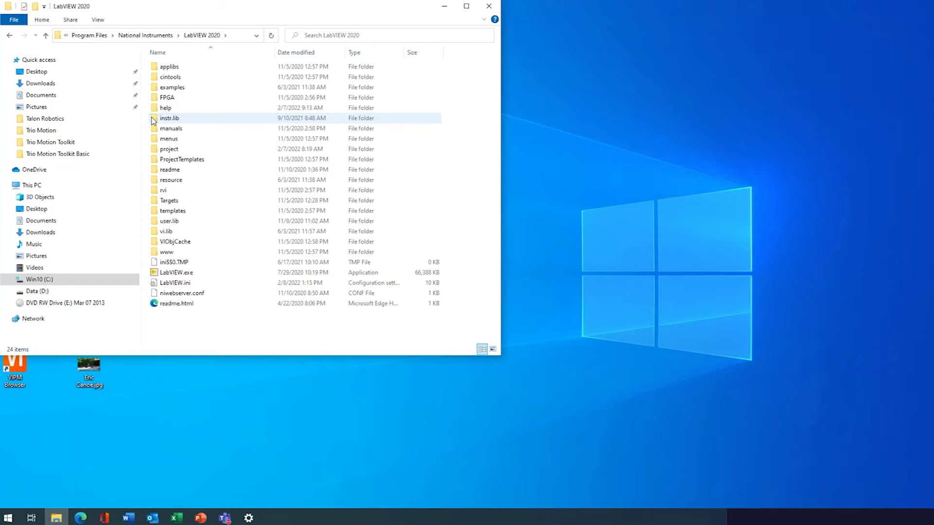
Open the Trio Motion folder inside instr.lib and look through its Basic Test folder, then return to the Trio Motion folder.
double_click(158, 119)
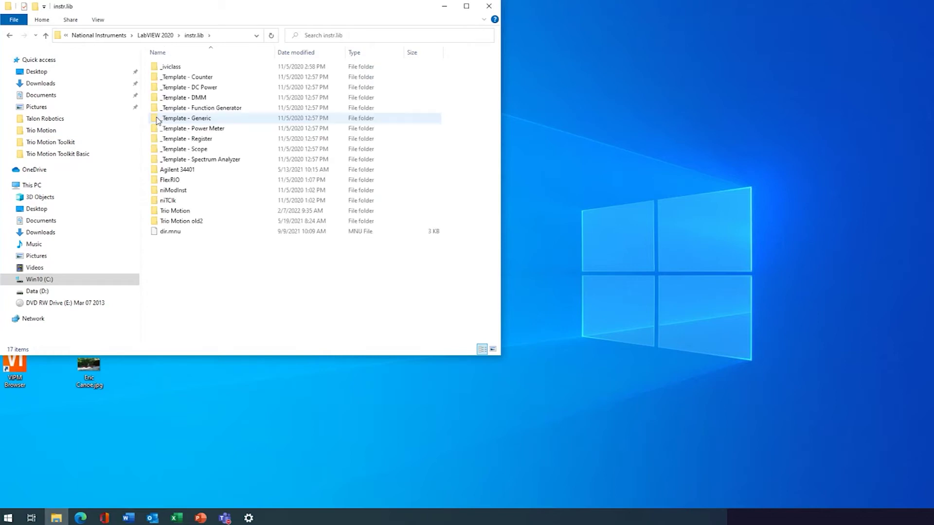
double_click(151, 214)
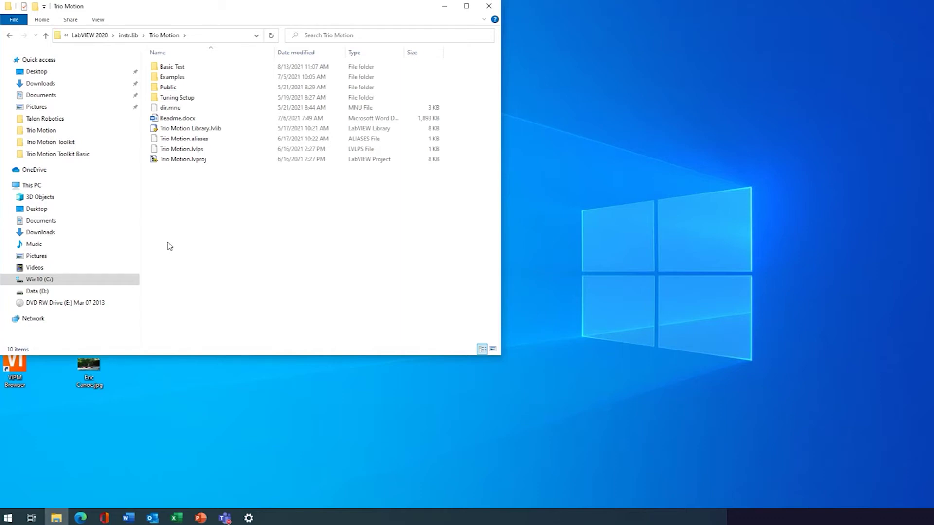
double_click(157, 67)
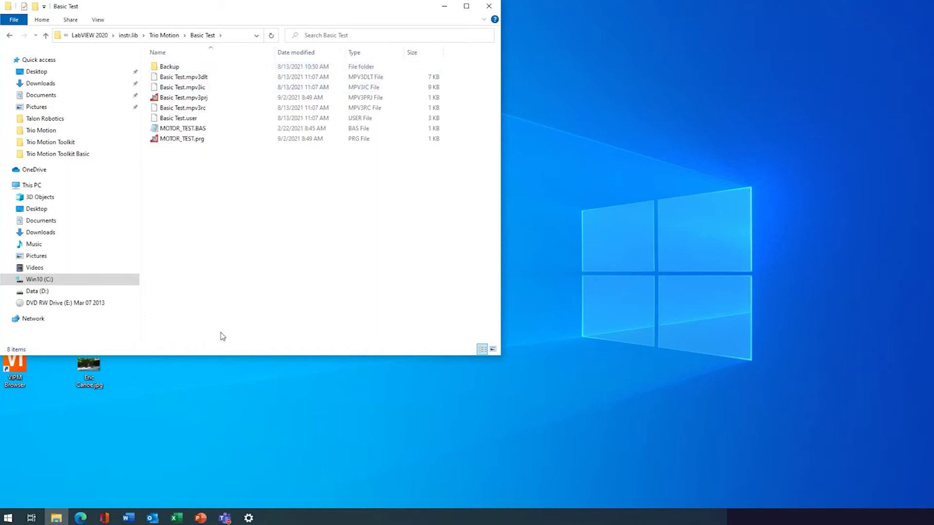
click(162, 37)
click(156, 77)
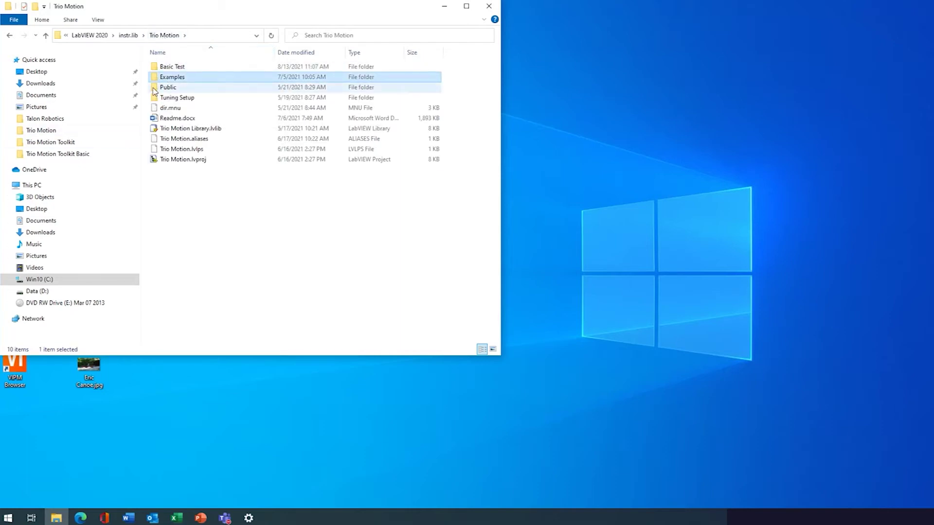
click(154, 90)
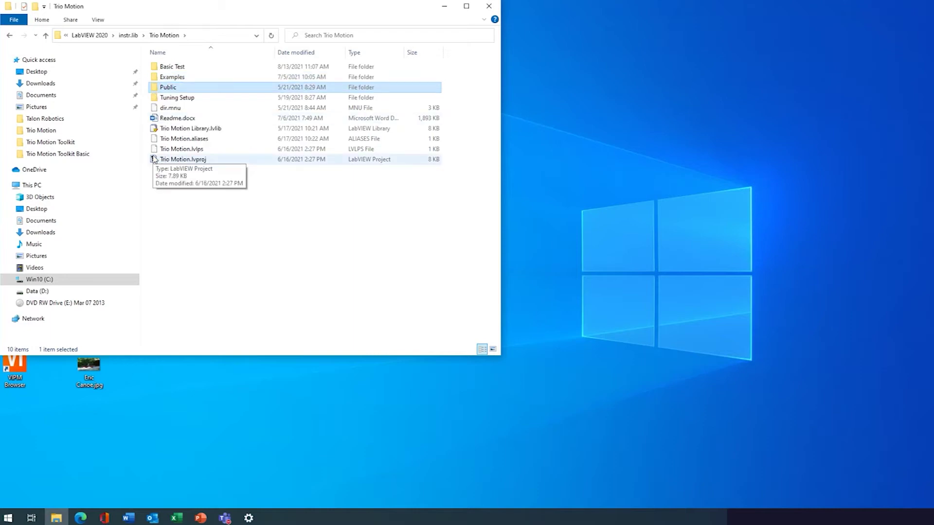
Open Readme.docx and review the Trio controller setup instructions through to the servomotor tuning section, then close the document.
double_click(157, 119)
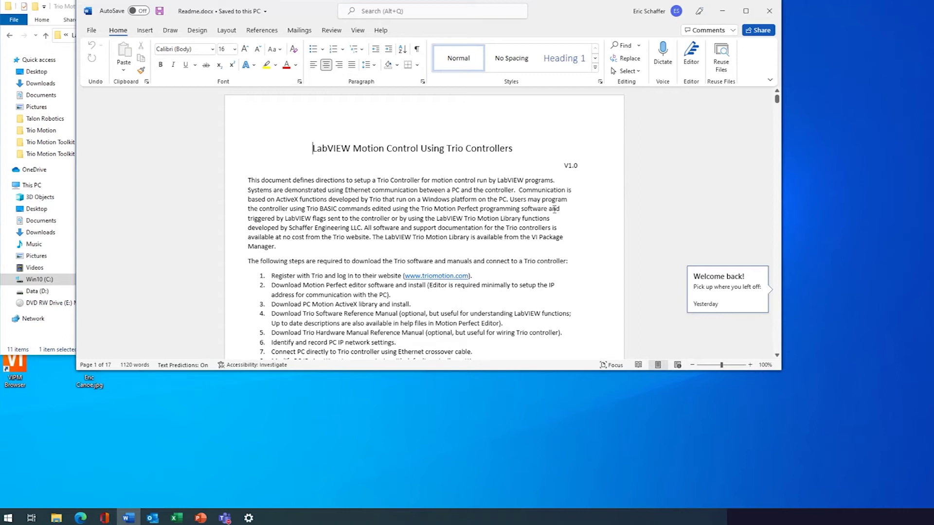
scroll(692, 214, down, 3)
scroll(671, 224, down, 2)
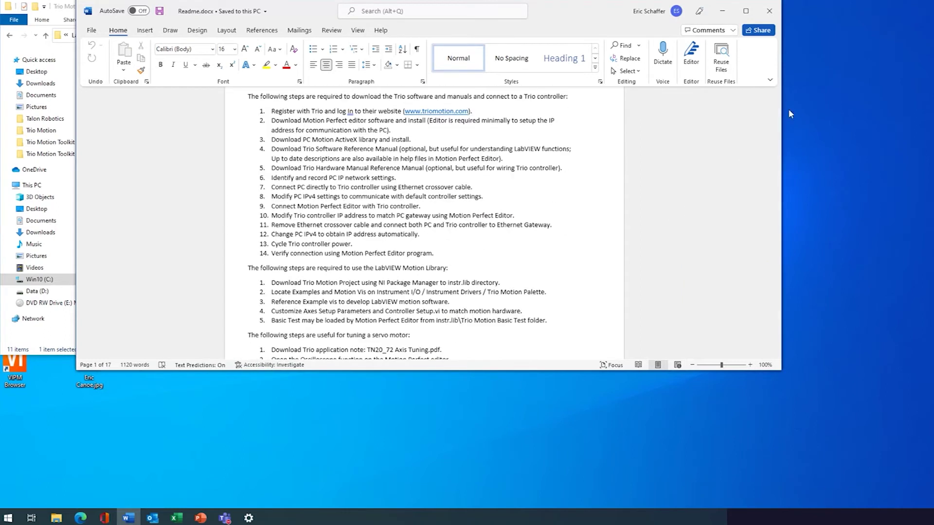
drag(780, 110, 779, 117)
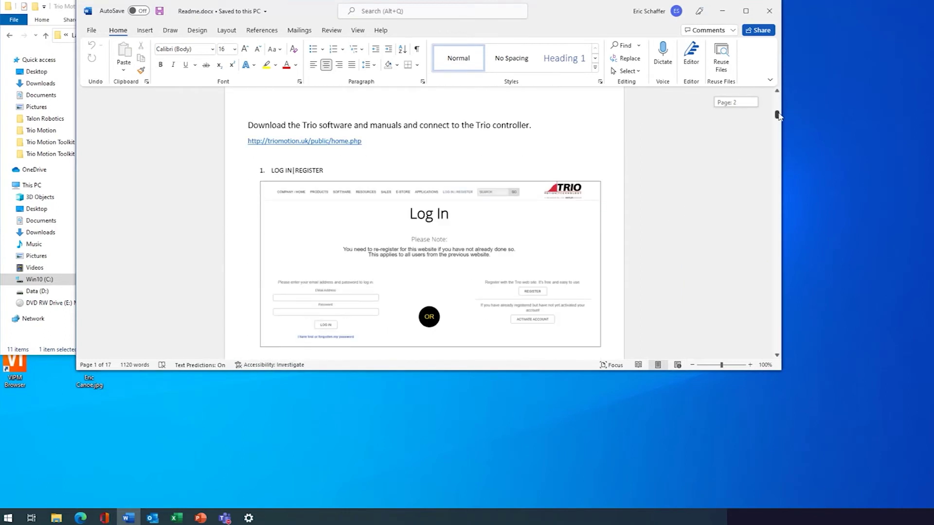
drag(777, 115, 763, 194)
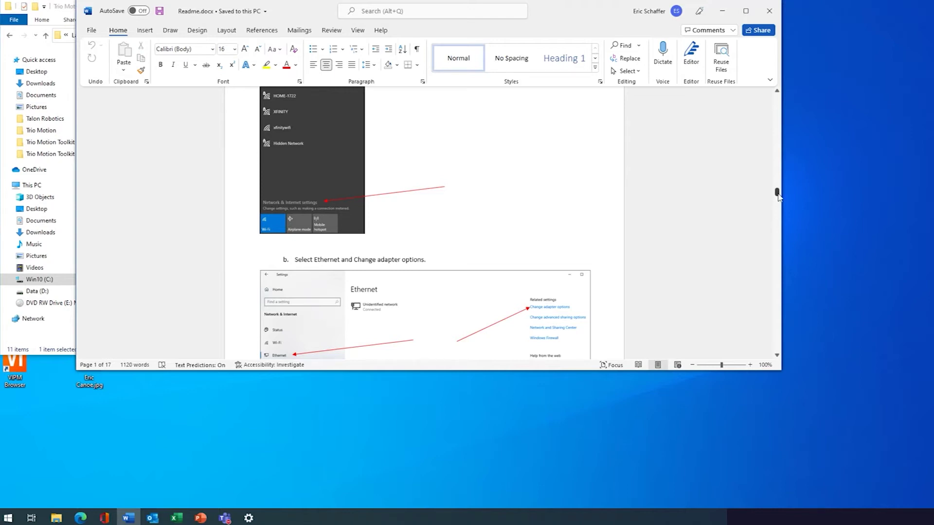
drag(777, 196, 768, 265)
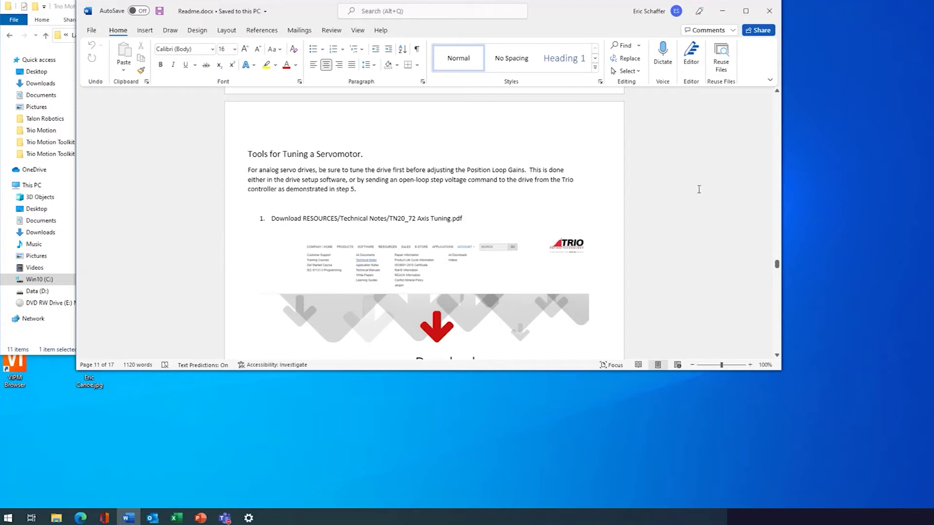
key(alt+F4)
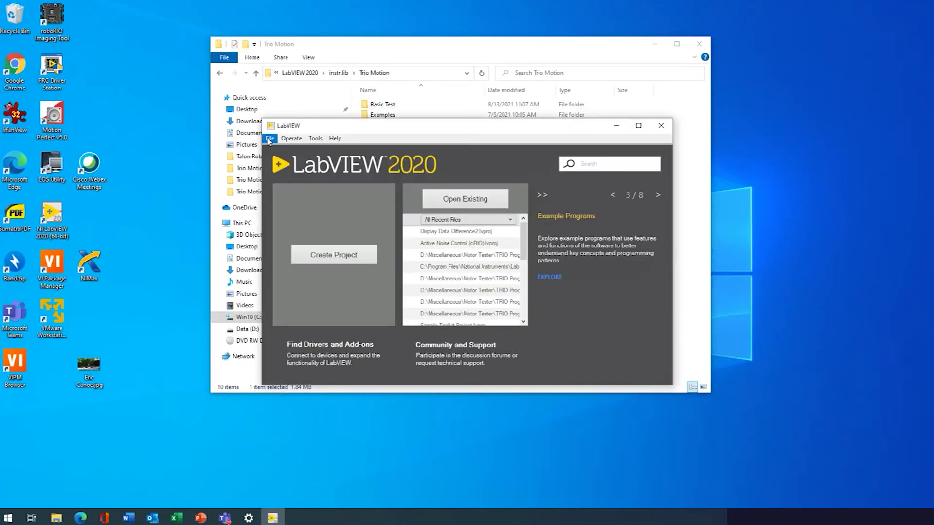
Create a new blank VI in LabVIEW and bring its block diagram to the front.
click(269, 140)
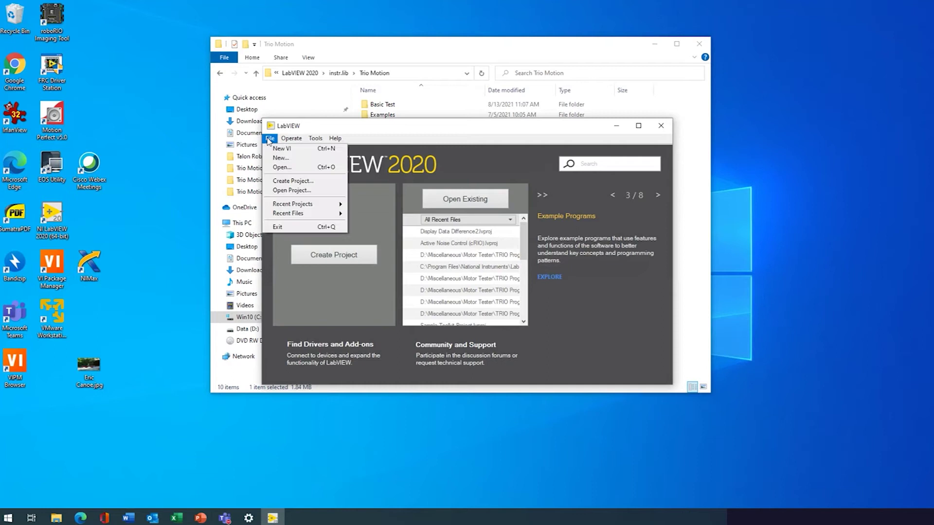
click(280, 148)
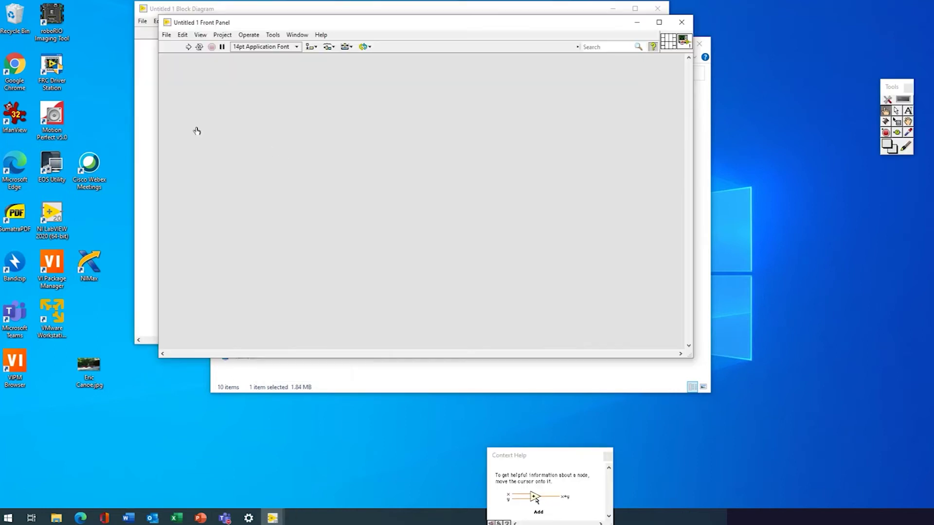
click(143, 109)
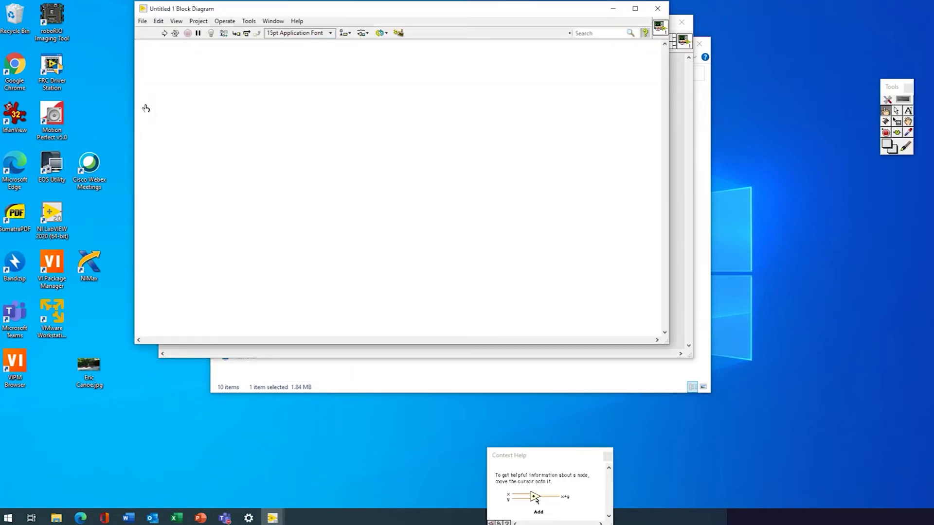
right_click(375, 133)
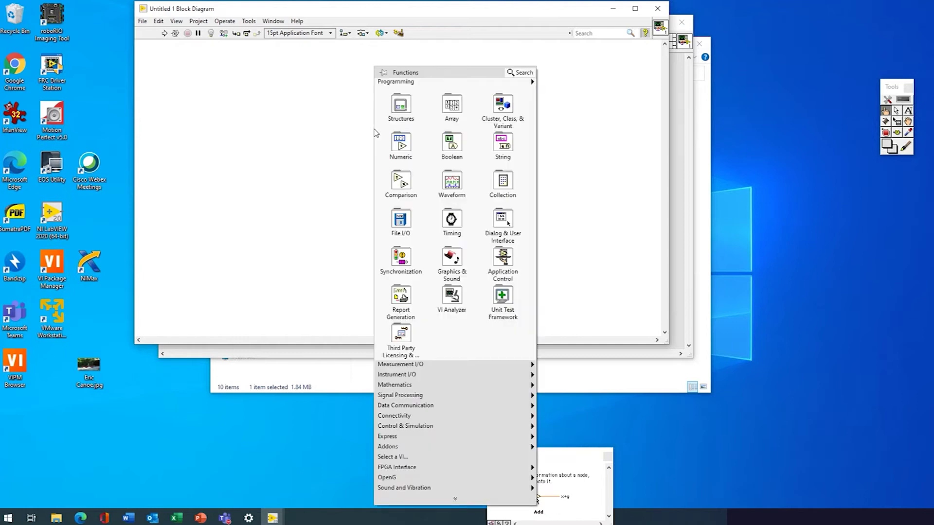
mouse_move(395, 377)
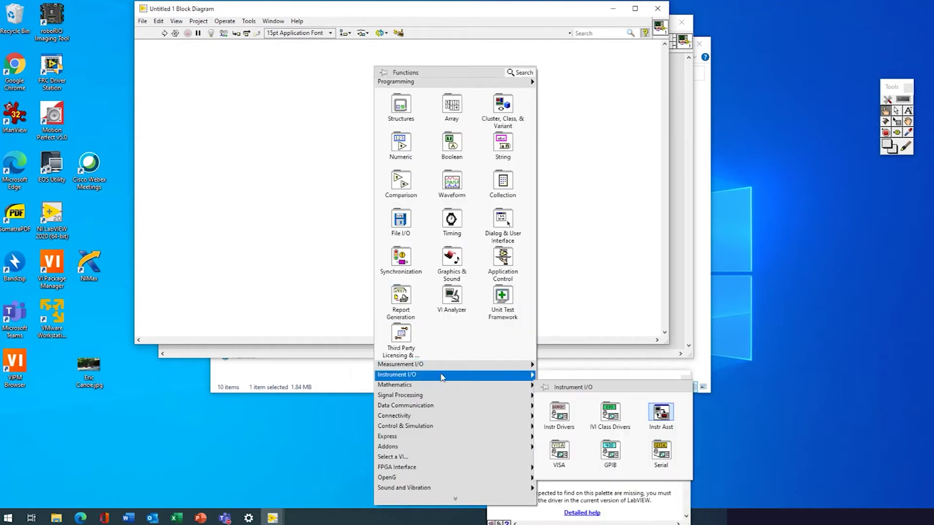
mouse_move(565, 423)
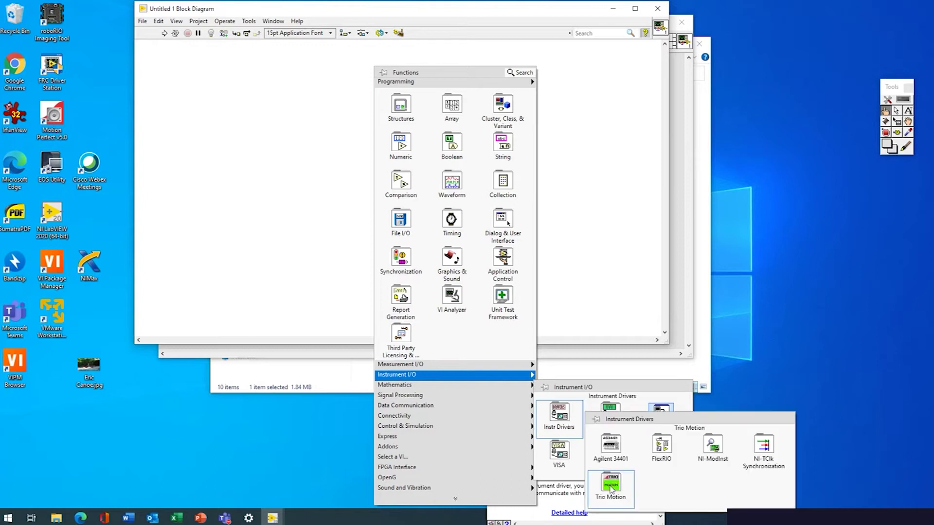
mouse_move(612, 489)
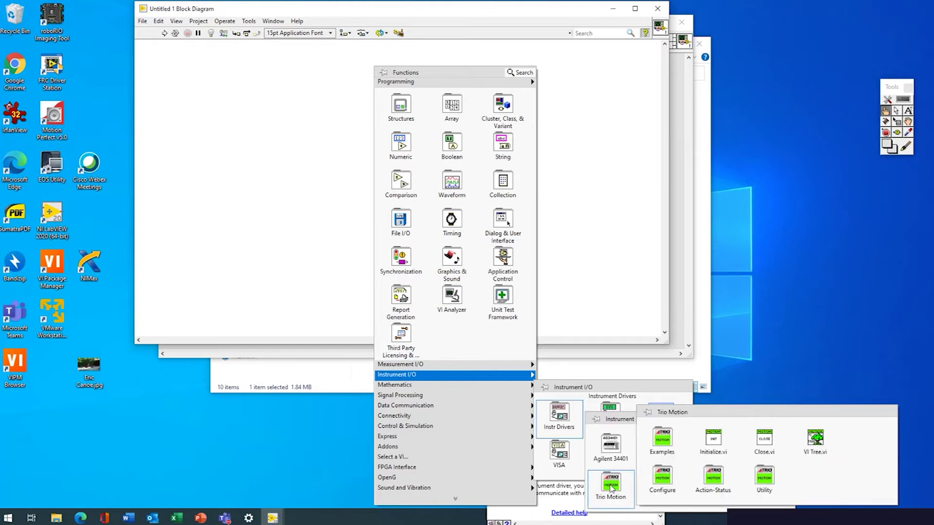
click(661, 423)
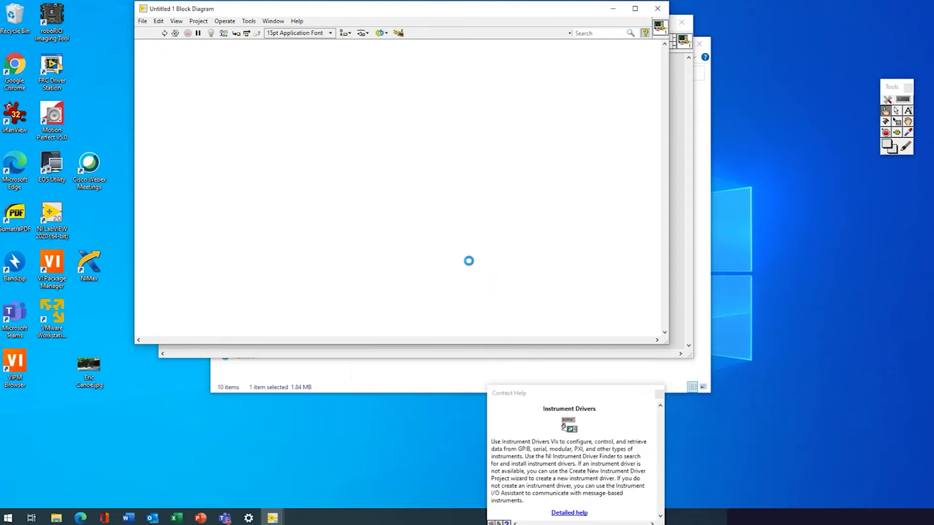
Pin the Trio Motion instrument driver palette open and place it over the lower part of the block diagram.
right_click(483, 272)
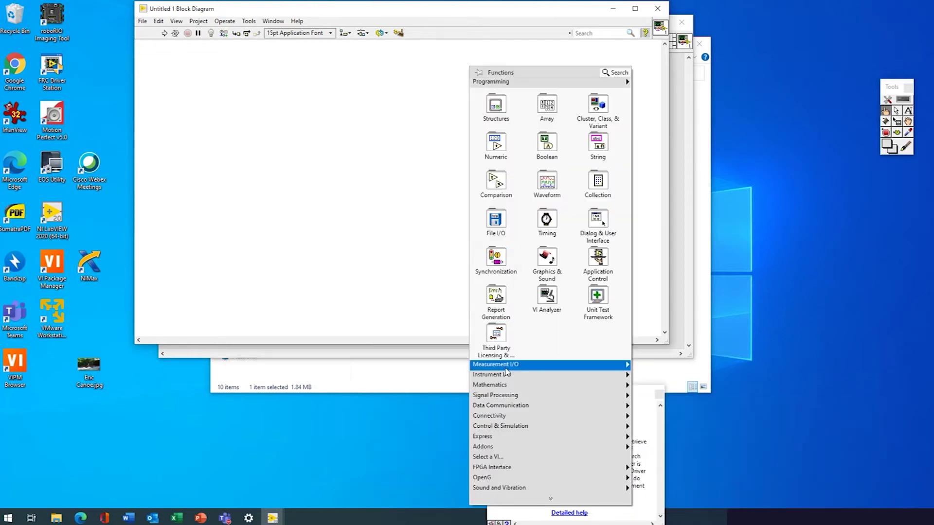
mouse_move(495, 377)
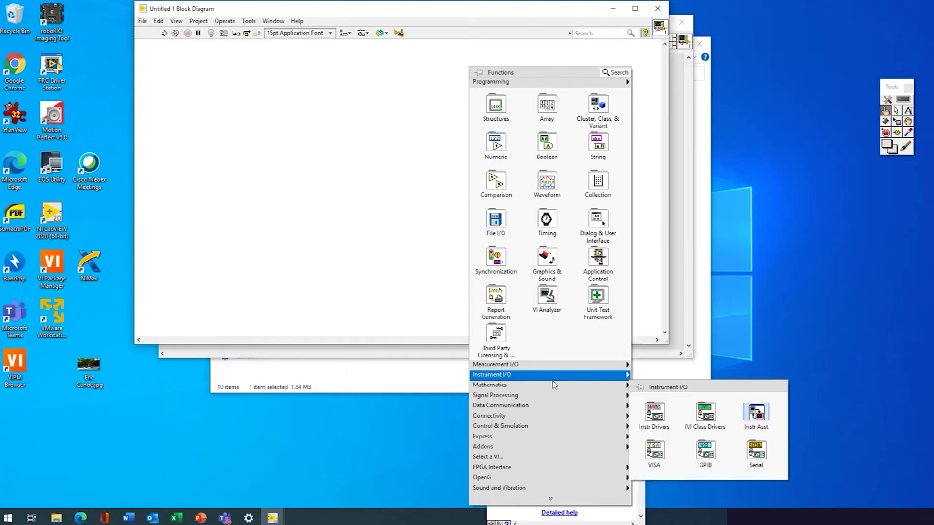
mouse_move(654, 417)
mouse_move(709, 487)
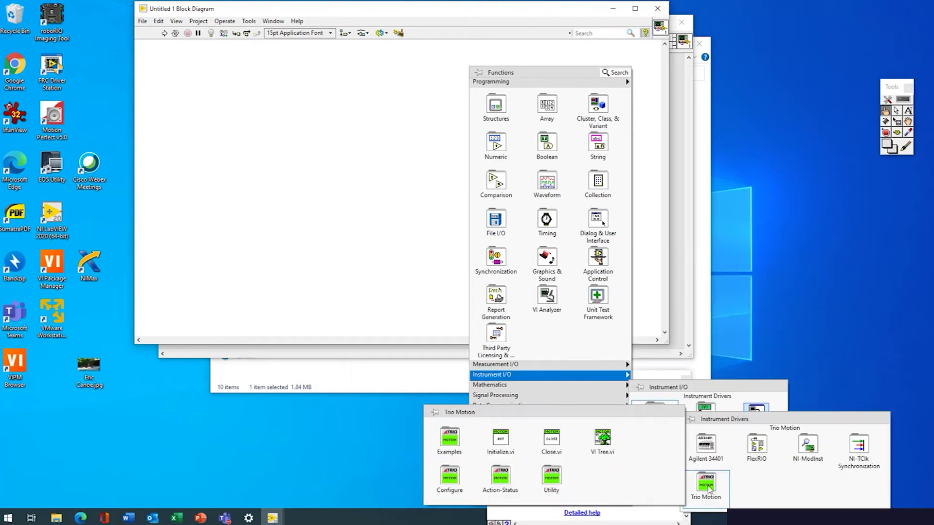
click(435, 412)
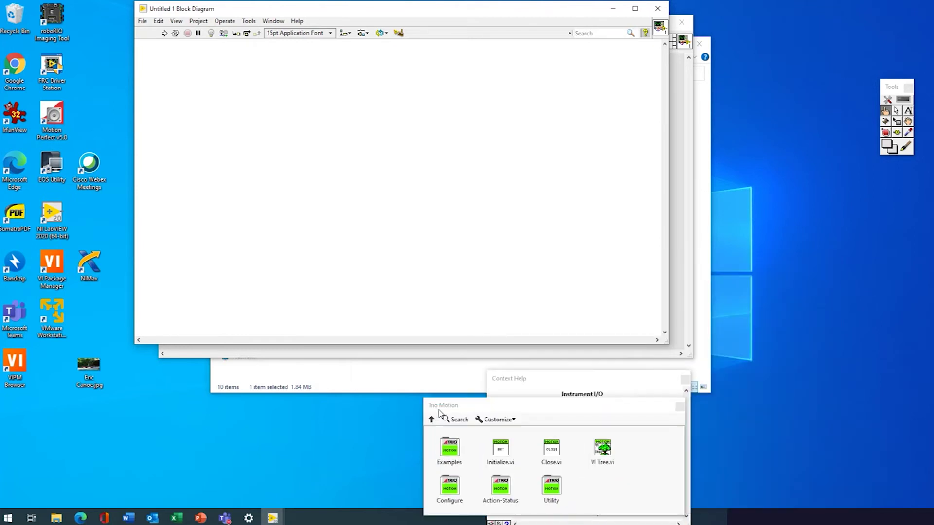
drag(481, 408, 414, 271)
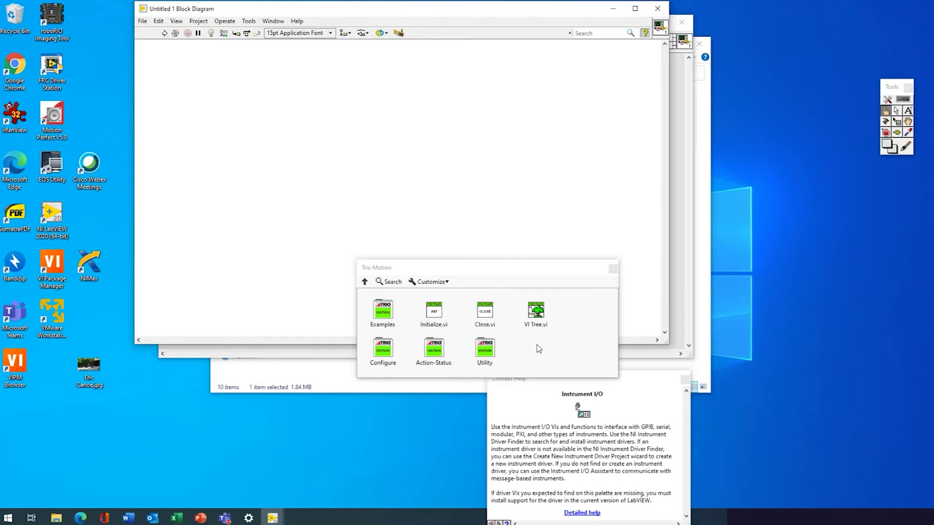
Place VI Tree.vi from the Trio Motion palette on the block diagram and open that VI's own block diagram.
mouse_move(539, 316)
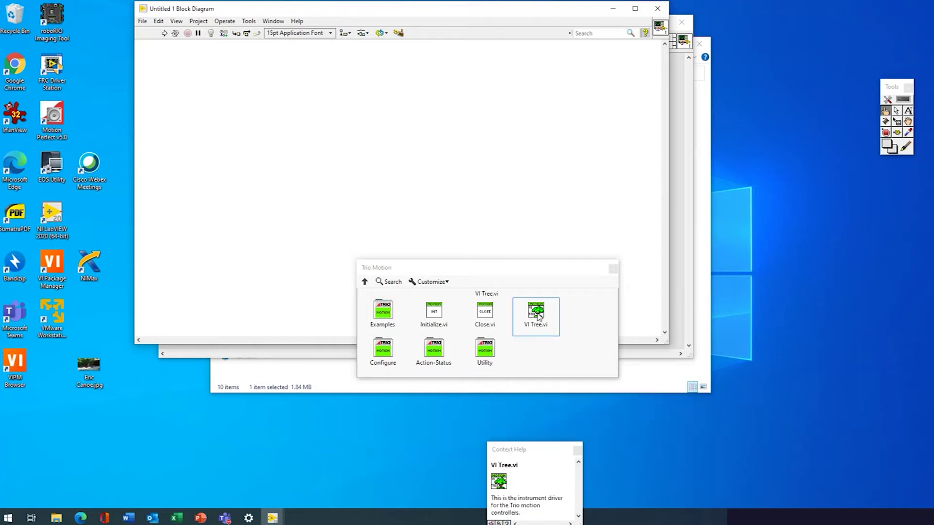
drag(539, 316, 388, 141)
double_click(387, 141)
click(487, 181)
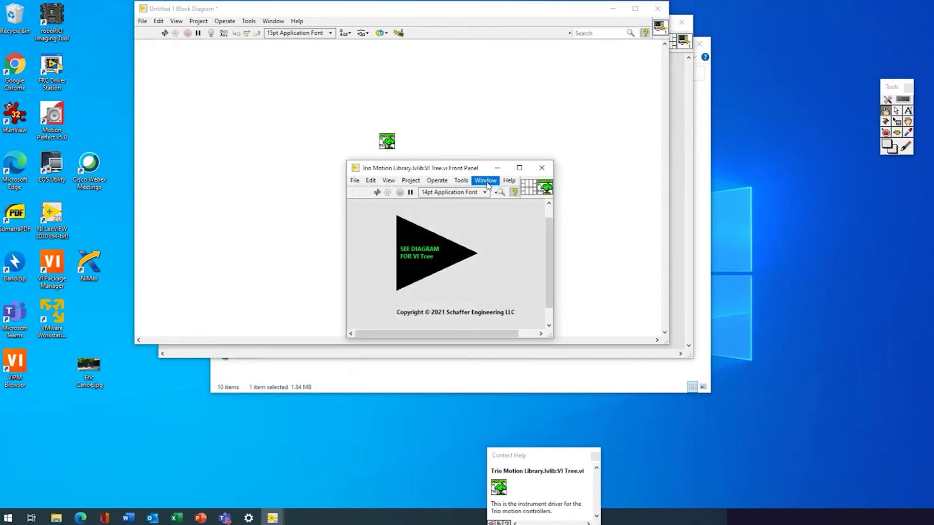
click(490, 191)
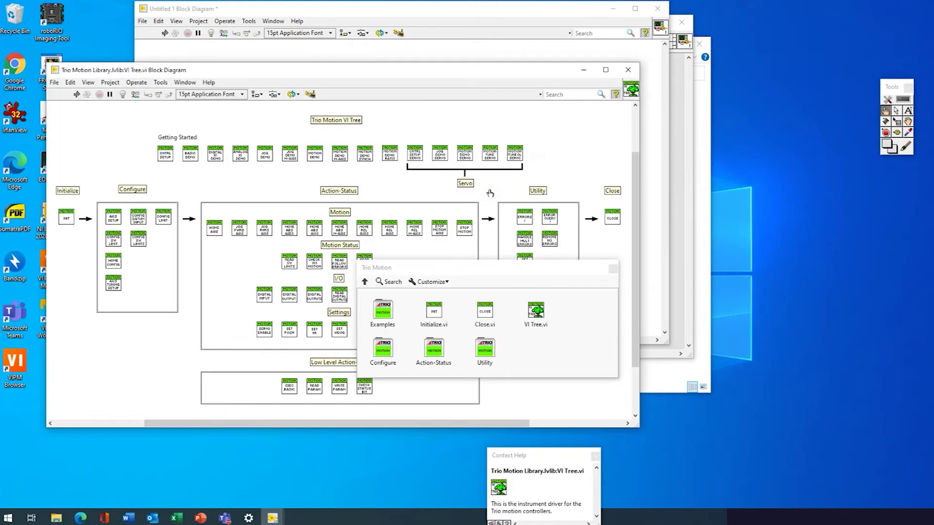
Move the Trio Motion palette clear of the VI tree and view the context help for the Jog Demo example.
drag(521, 274, 478, 436)
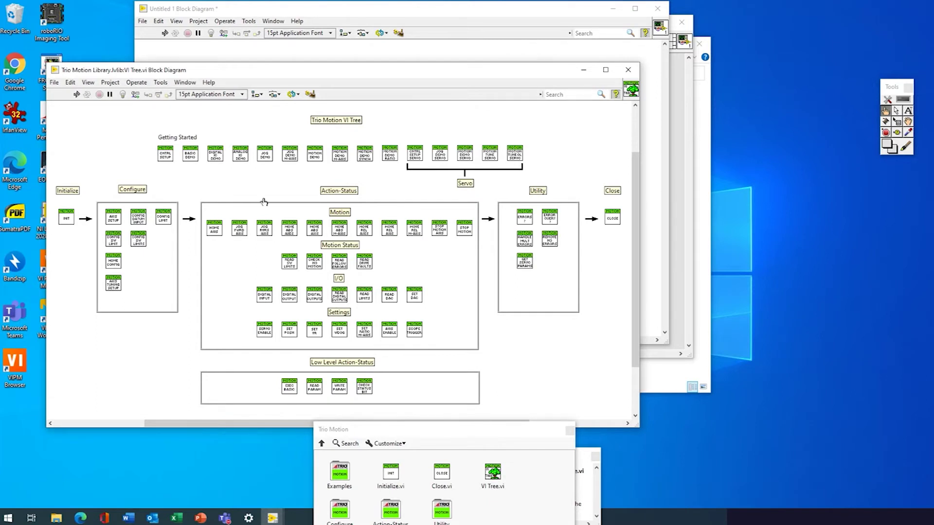
key(ctrl+h)
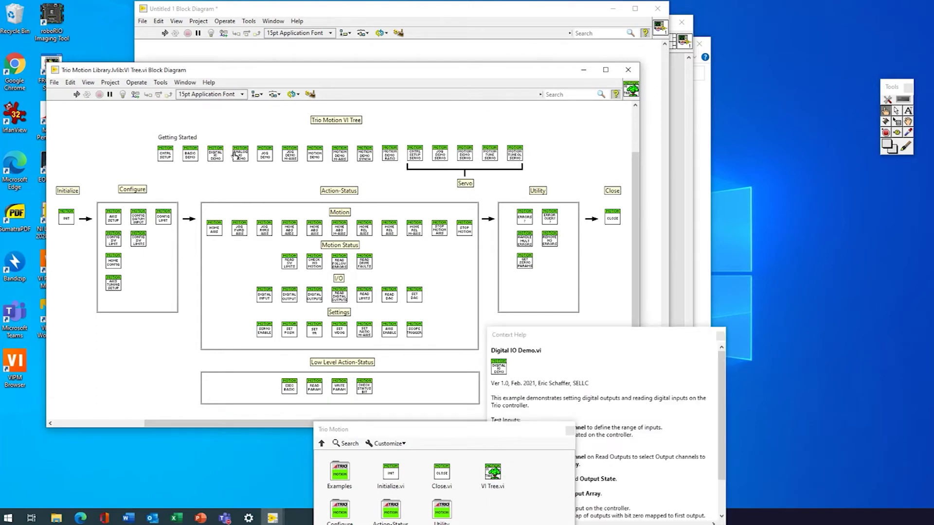
mouse_move(265, 155)
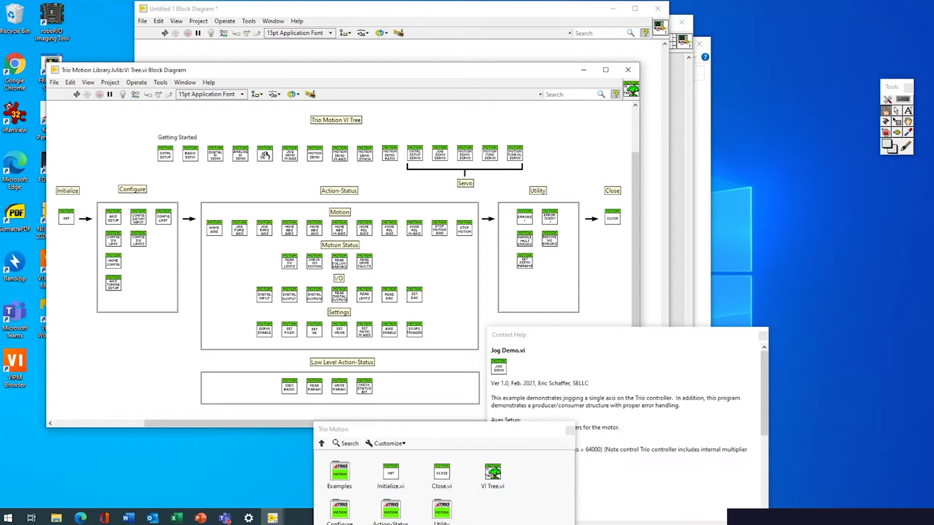
Find the LabVIEW example programs matching the keyword Trio in the NI Example Finder, then close the finder.
click(209, 83)
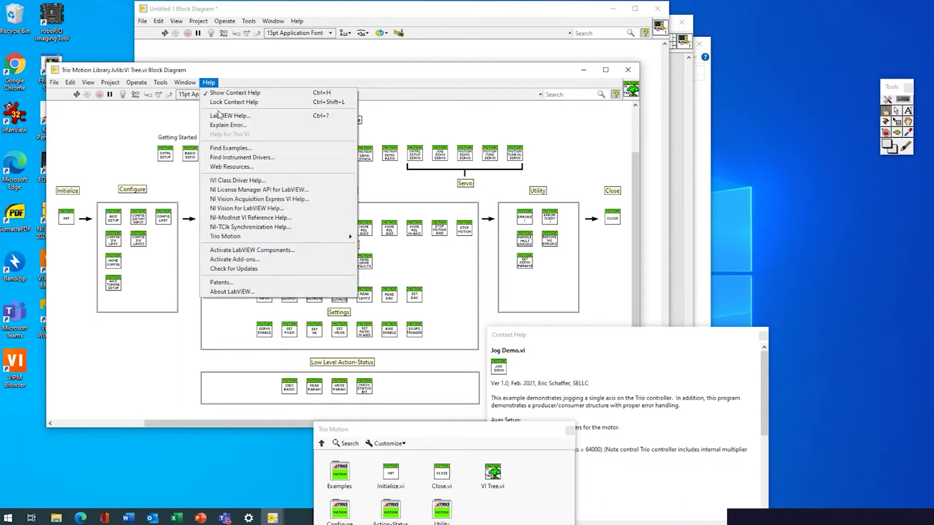
click(228, 148)
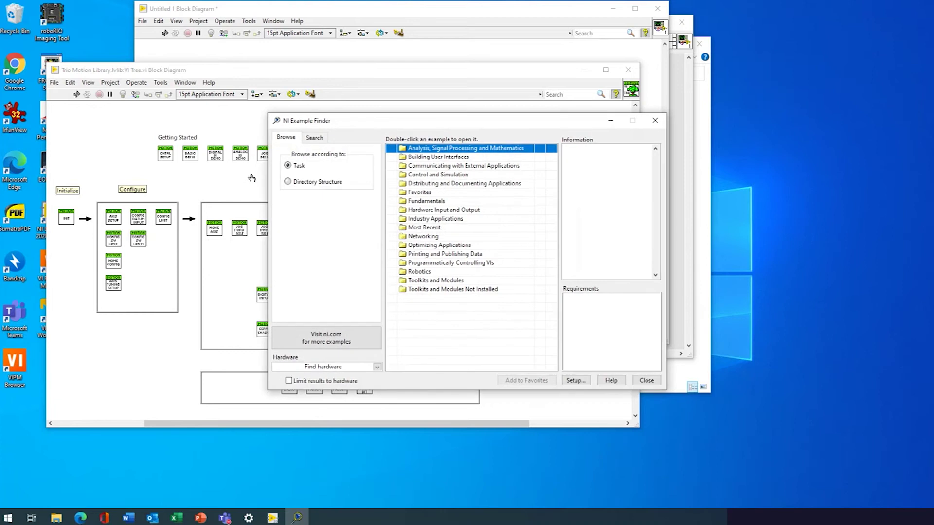
click(316, 138)
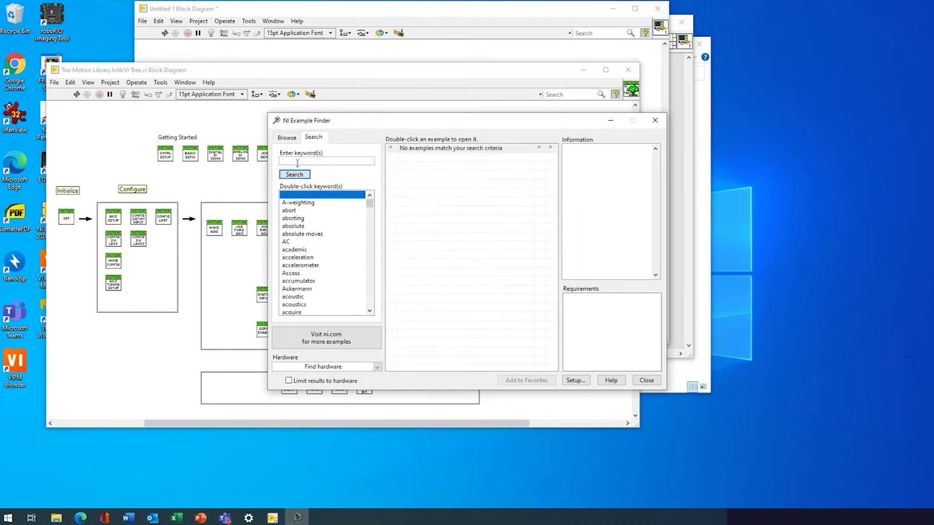
text(tro)
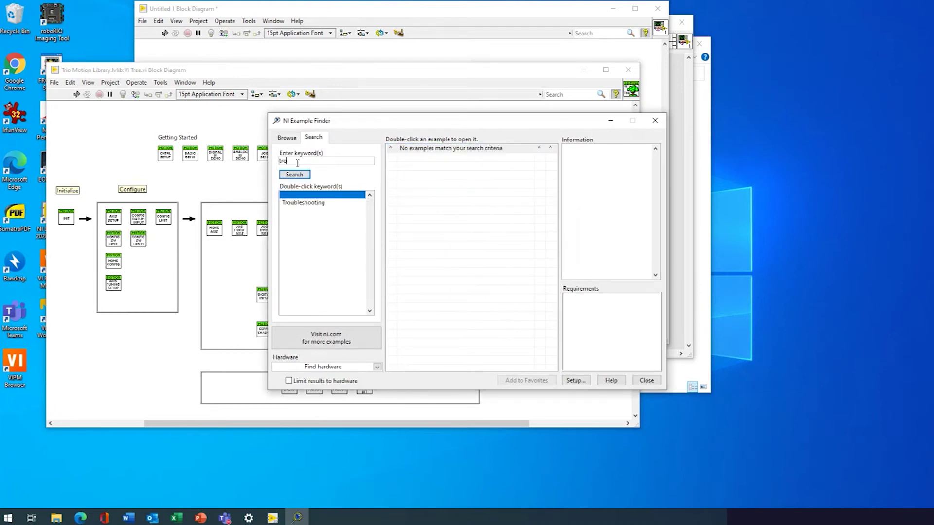
key(BackSpace)
text(io)
click(290, 204)
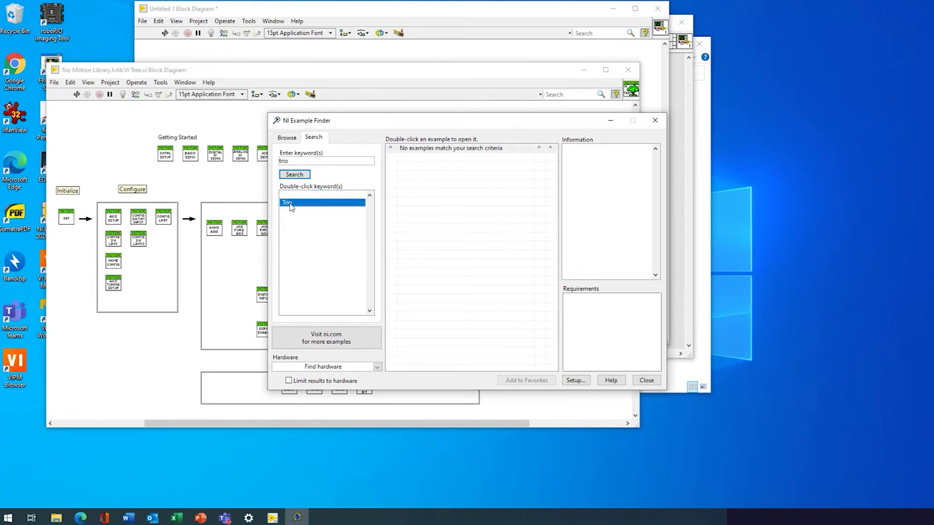
double_click(290, 204)
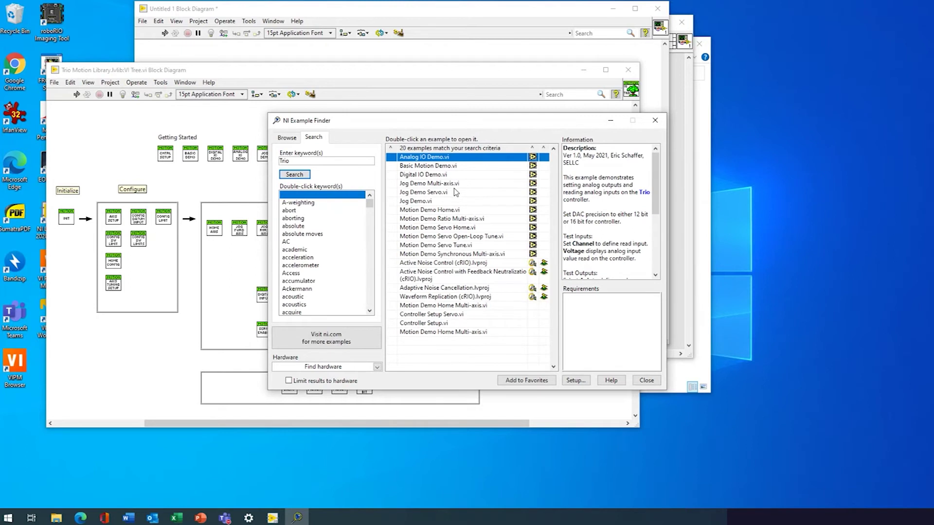
click(655, 121)
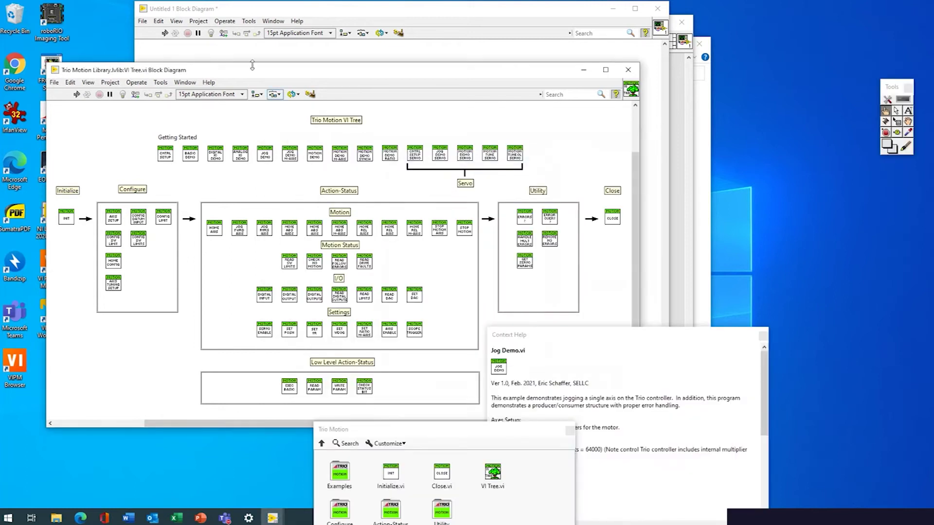
Move the VI tree diagram aside and open the Basic Motion Demo example from its Getting Started row, placing its front panel clear of the tree.
drag(252, 76, 435, 63)
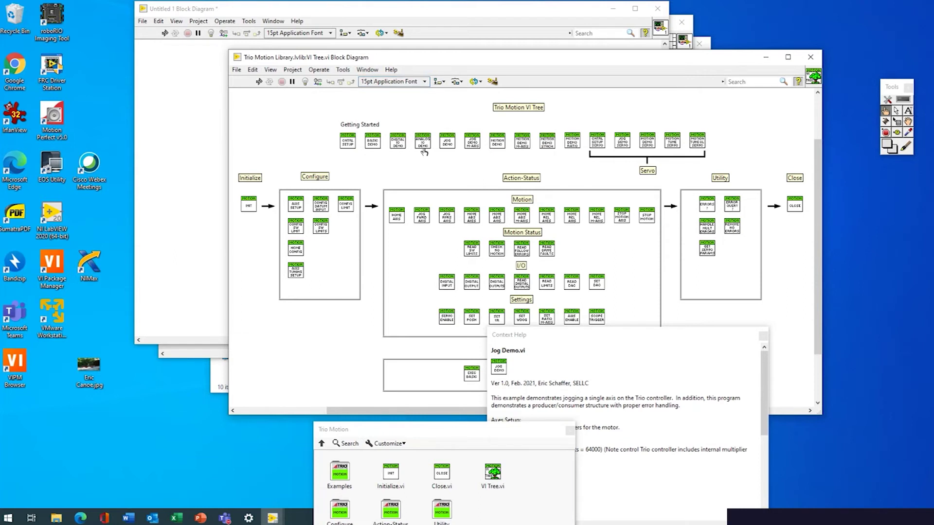
mouse_move(423, 151)
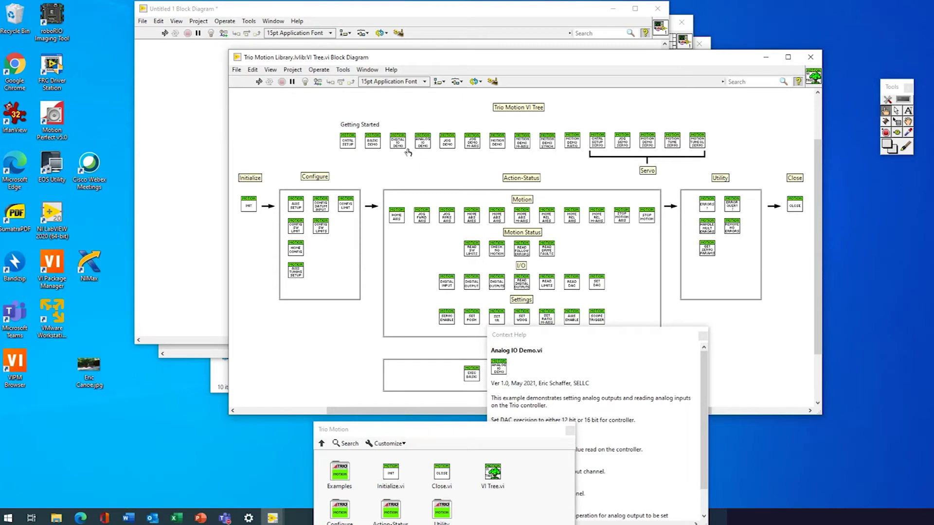
double_click(371, 141)
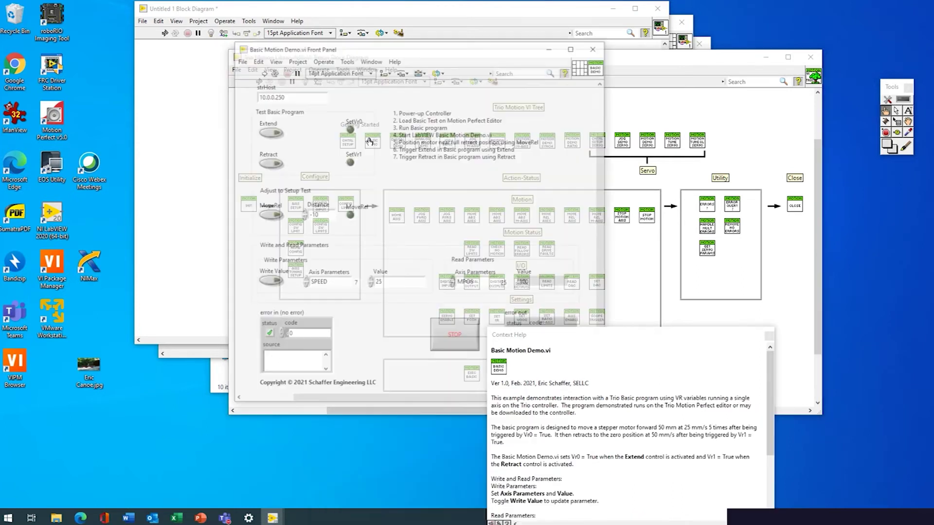
drag(369, 54, 607, 93)
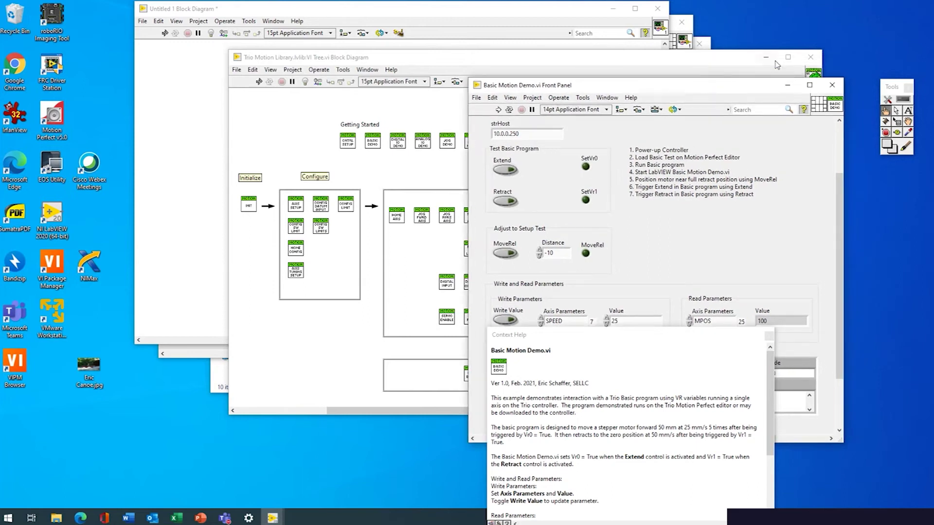
Minimize the VI Tree, Untitled 1 and Trio Motion folder windows so only the Basic Motion Demo front panel stays open.
click(759, 58)
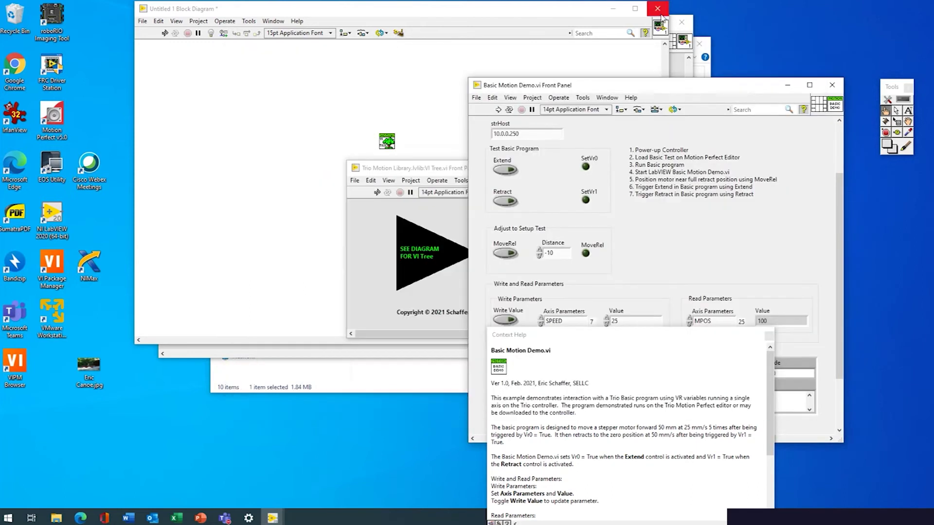
click(612, 11)
click(637, 24)
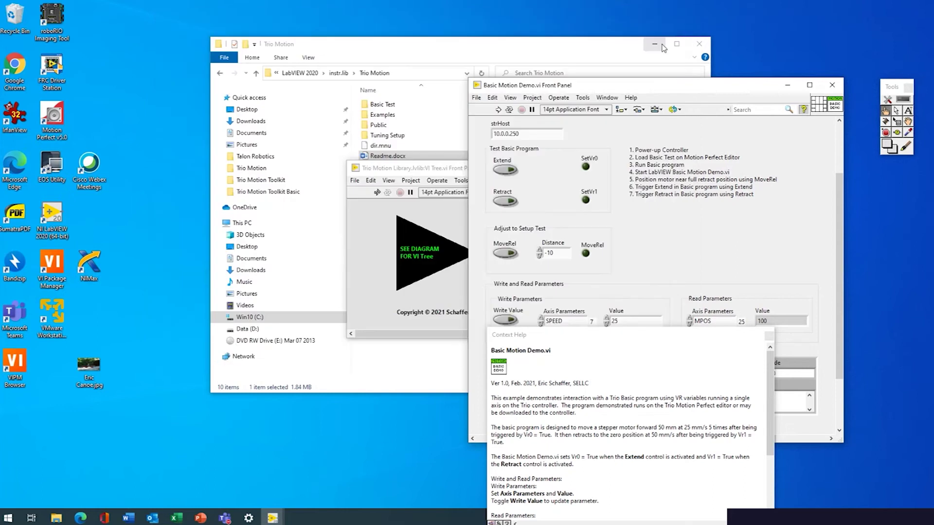
click(653, 49)
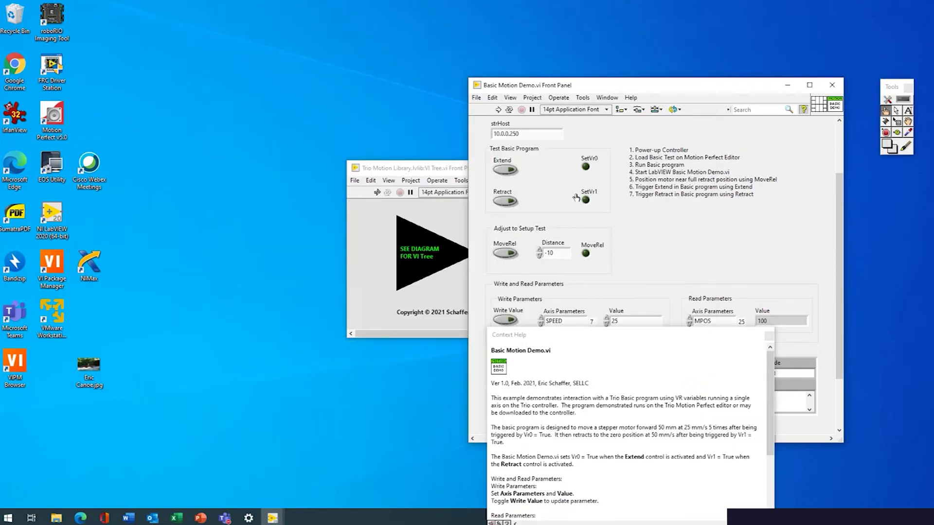
click(423, 174)
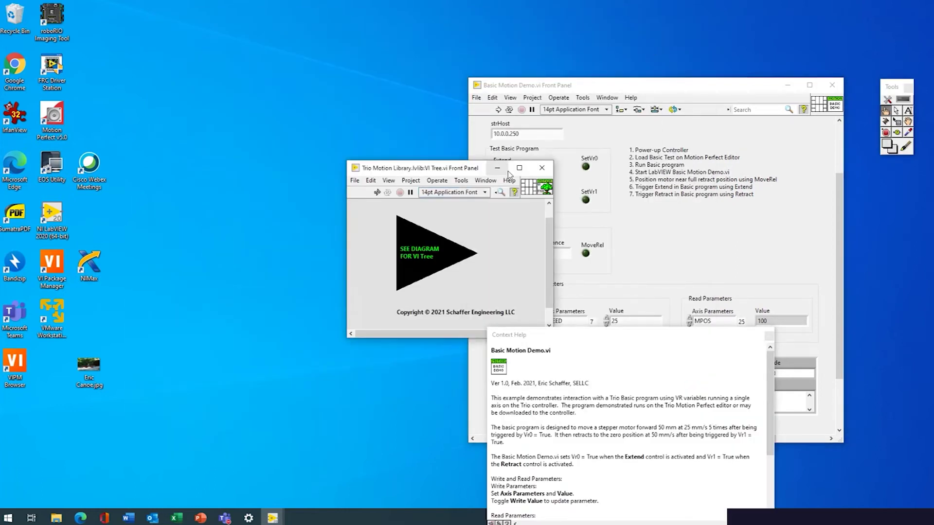
click(507, 169)
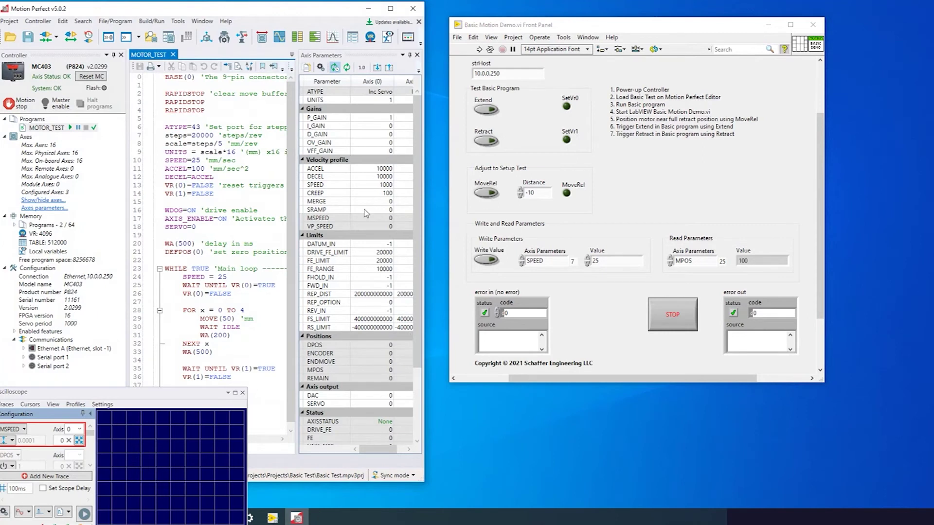
In Motion Perfect, widen the code editor and read through the MOTOR_TEST program to the end of its main loop.
drag(296, 210, 373, 210)
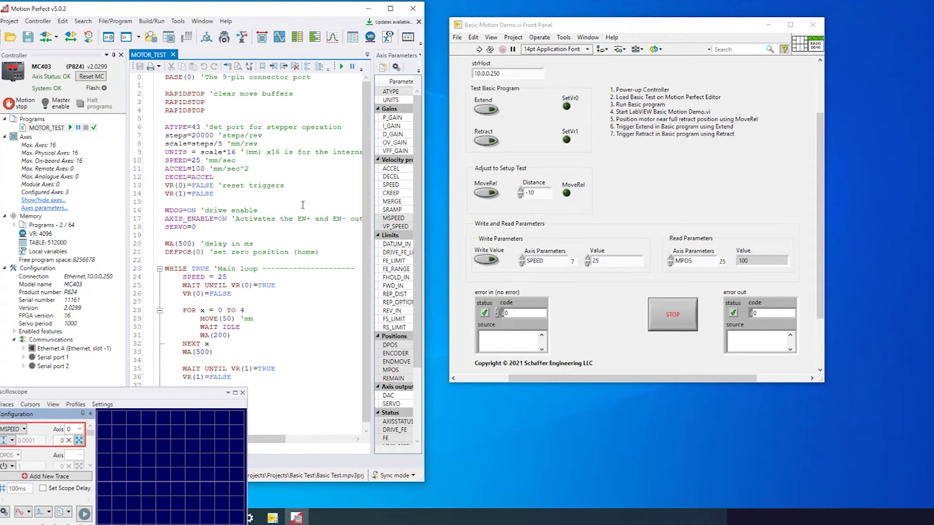
scroll(248, 296, down, 1)
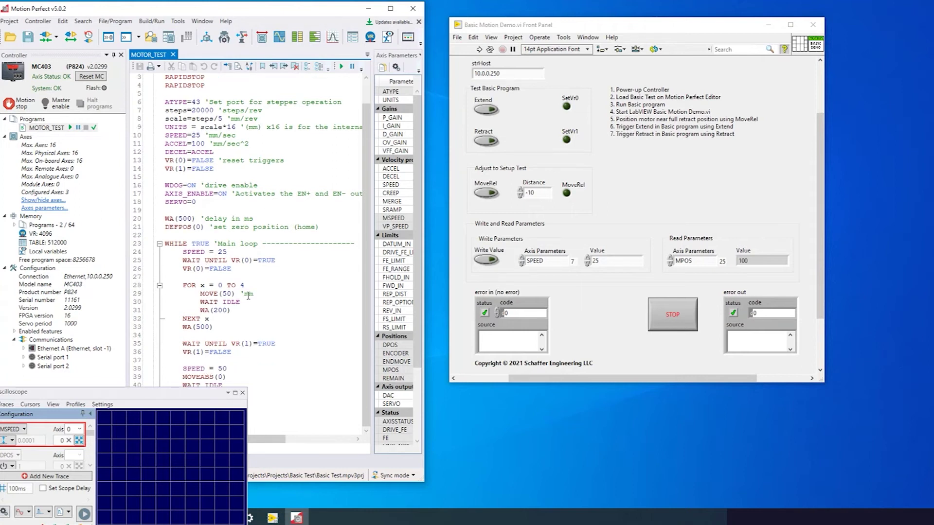
scroll(248, 297, down, 1)
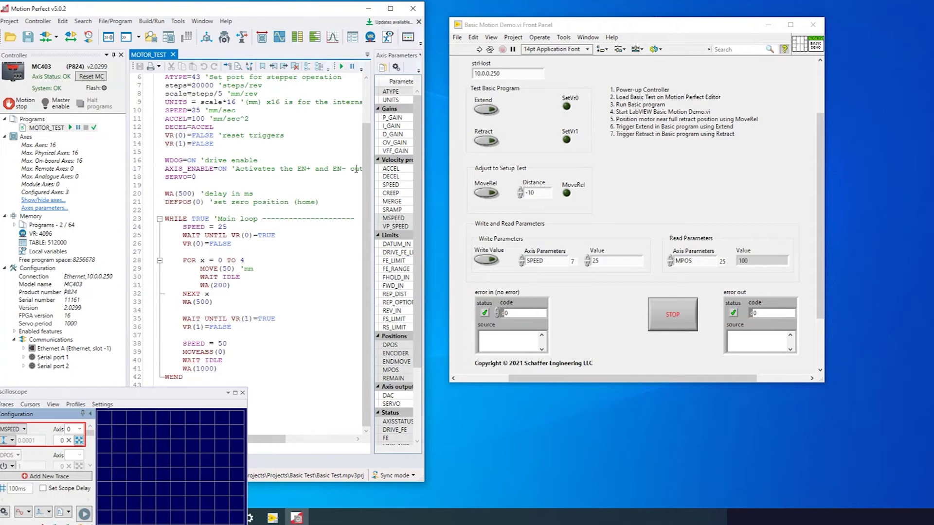
click(391, 9)
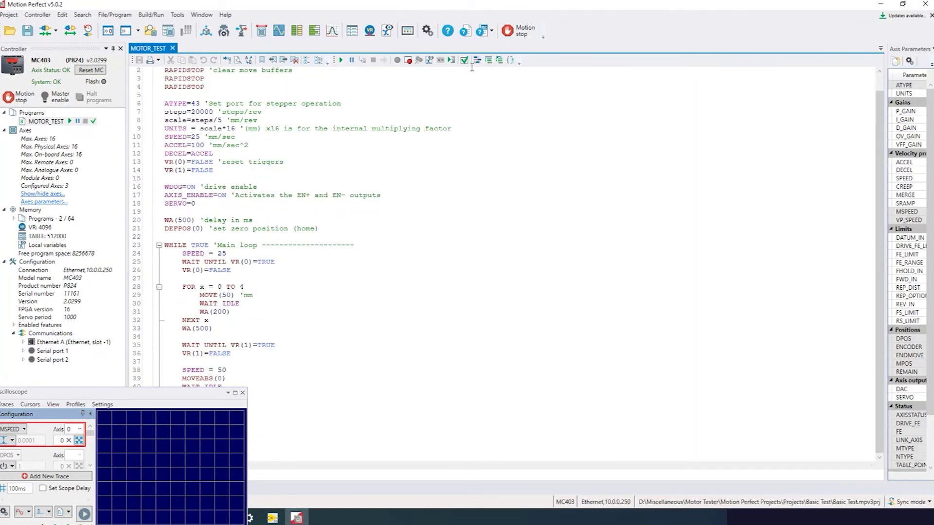
click(488, 62)
click(476, 63)
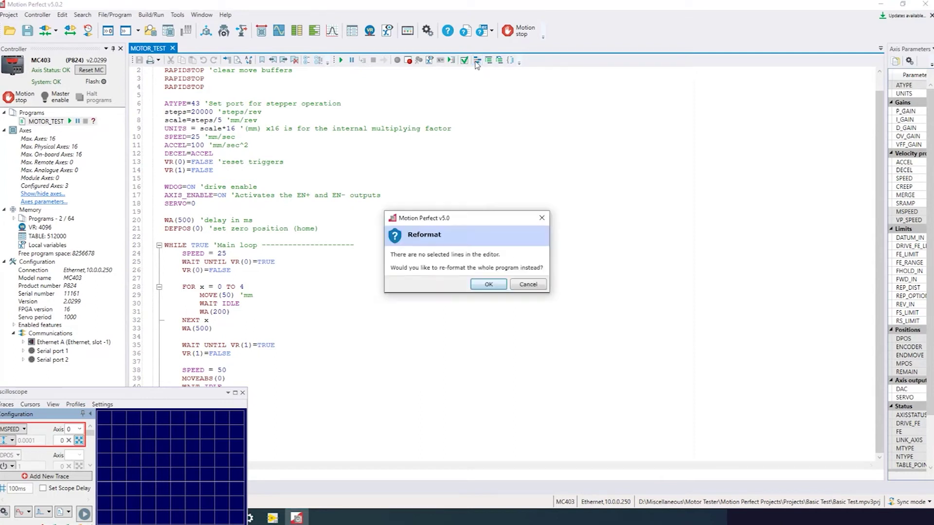
click(520, 287)
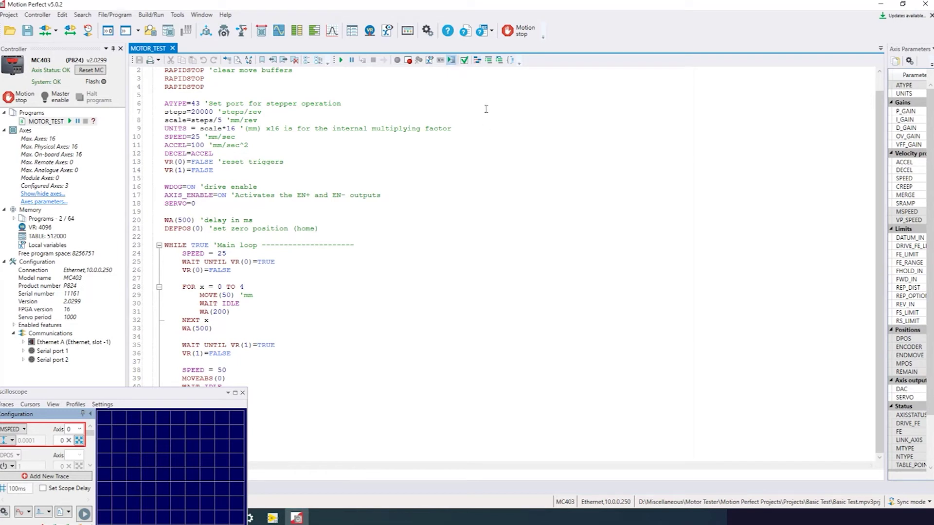
click(902, 6)
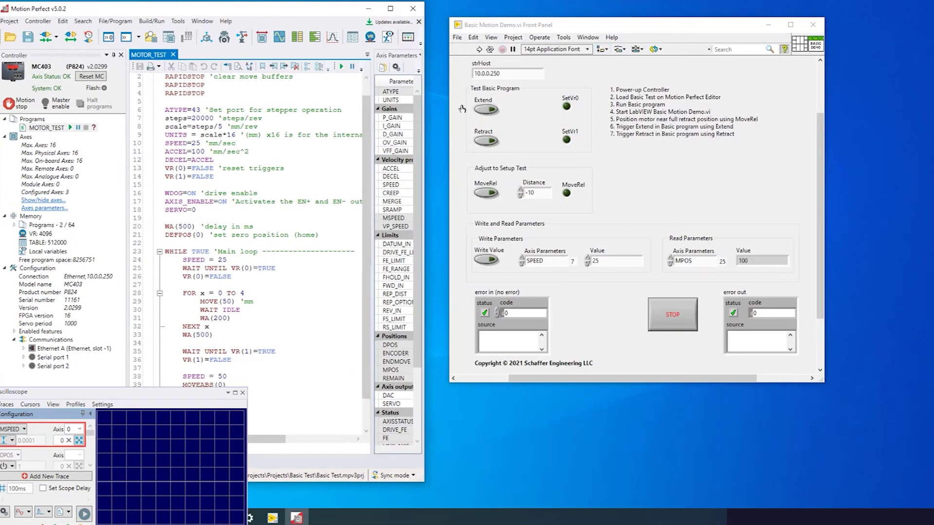
Start the MOTOR_TEST program with a single step followed by a full run, and move the oscilloscope off the code.
click(156, 21)
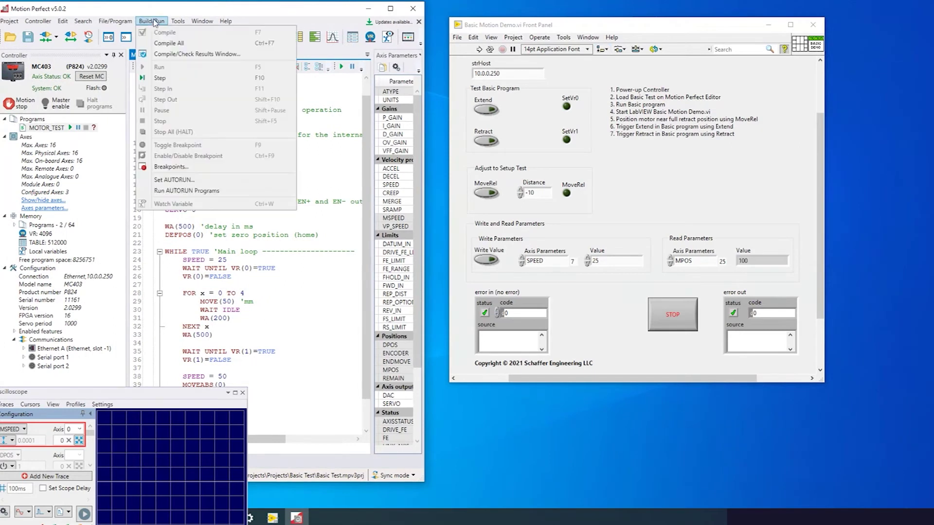
click(160, 77)
click(156, 24)
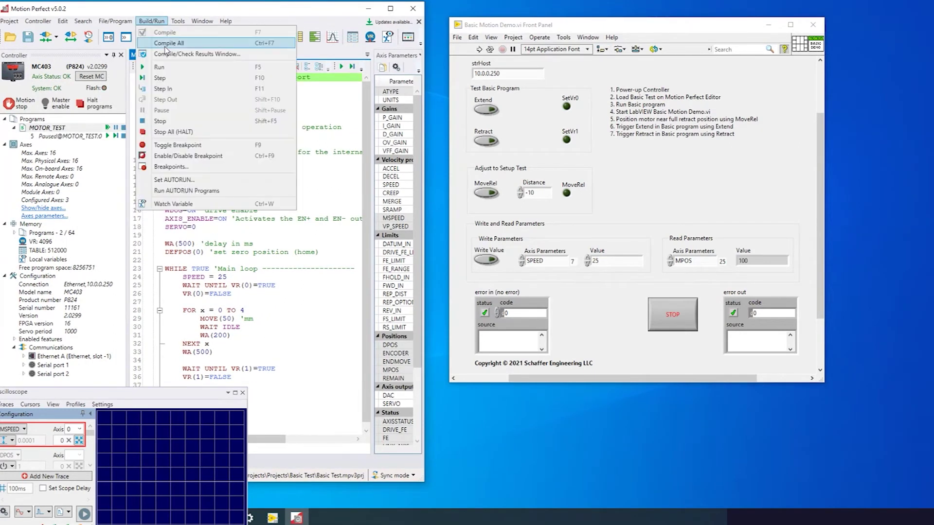
click(179, 69)
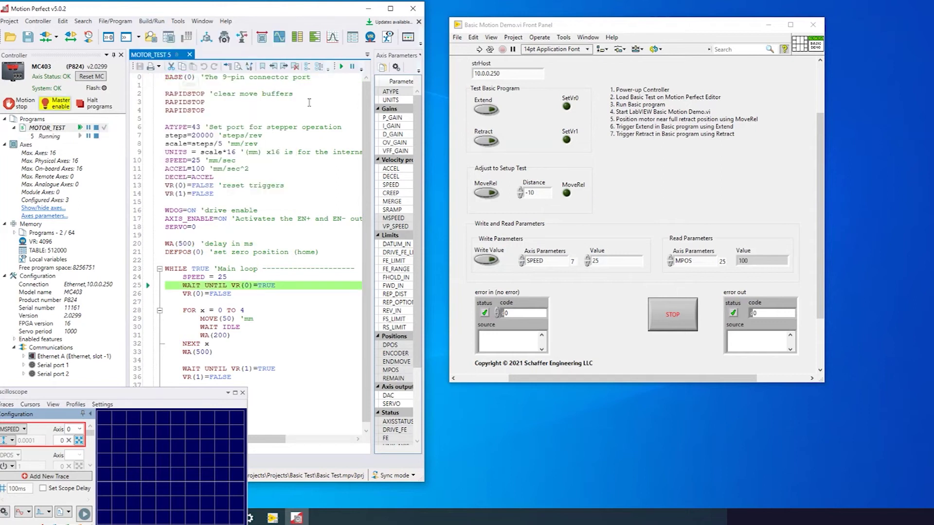
drag(201, 400, 196, 450)
click(365, 97)
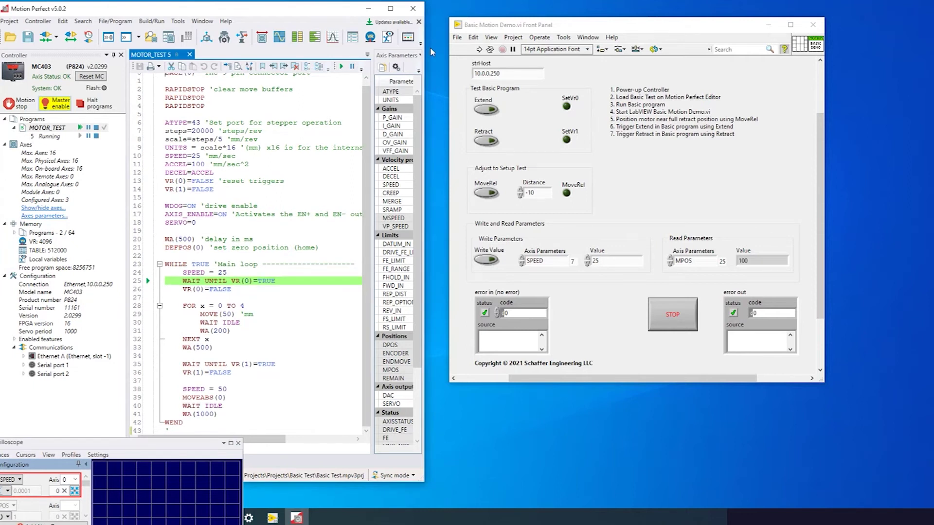
Run Basic Motion Demo.vi in LabVIEW, trigger Extend and then Retract once each move completes, and stop the VI.
click(479, 50)
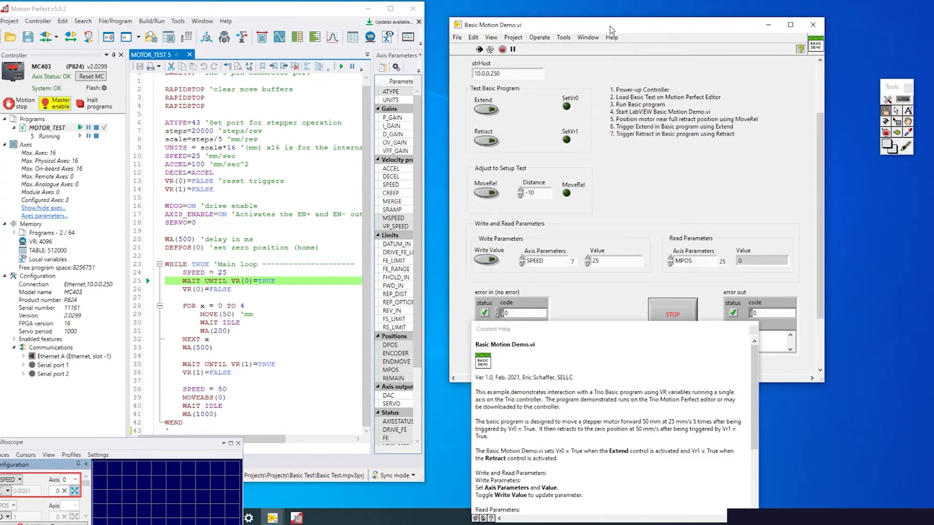
drag(610, 25, 603, 14)
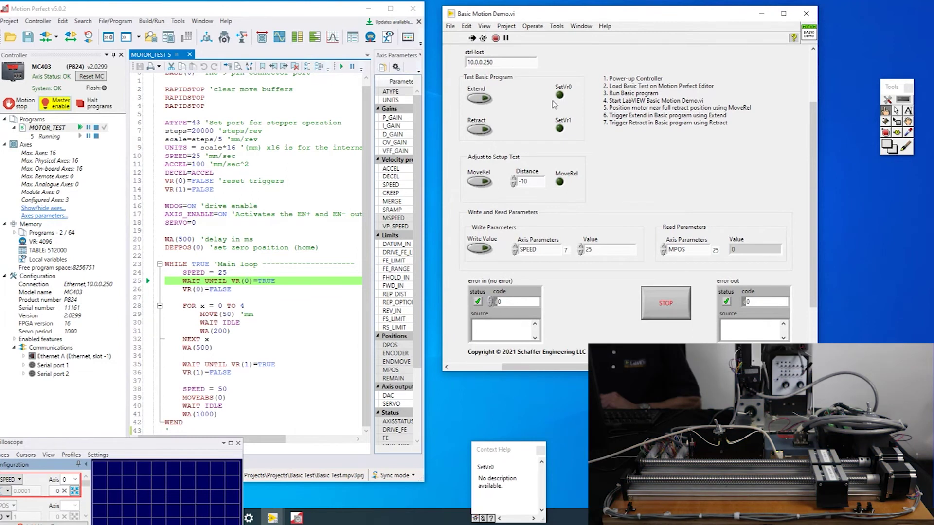
click(485, 101)
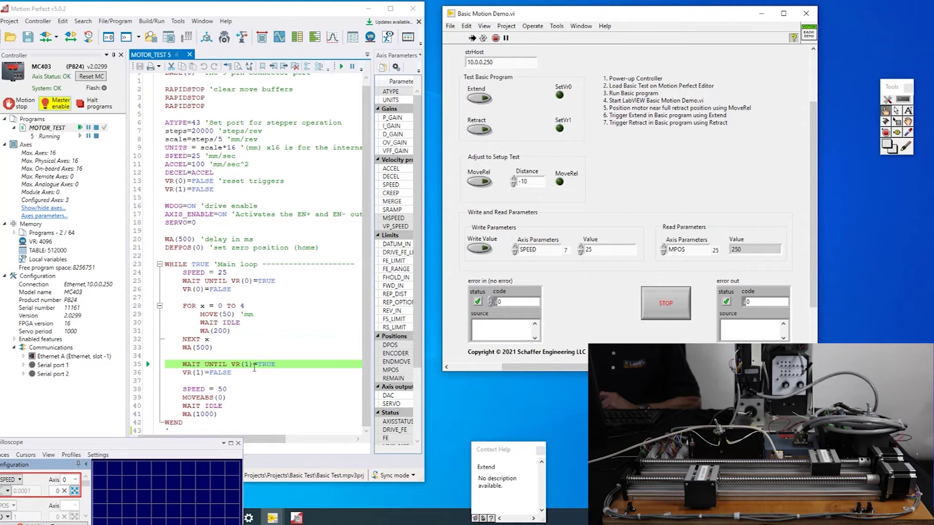
click(487, 130)
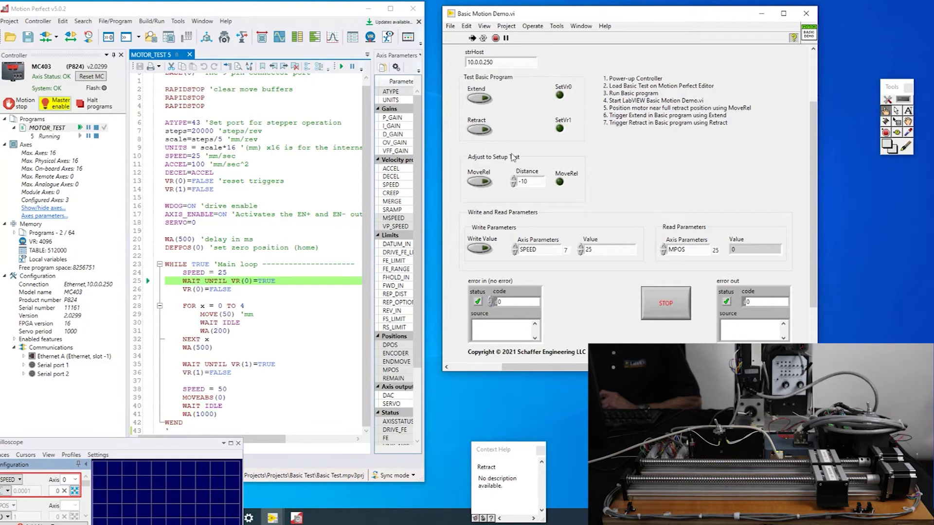
click(667, 304)
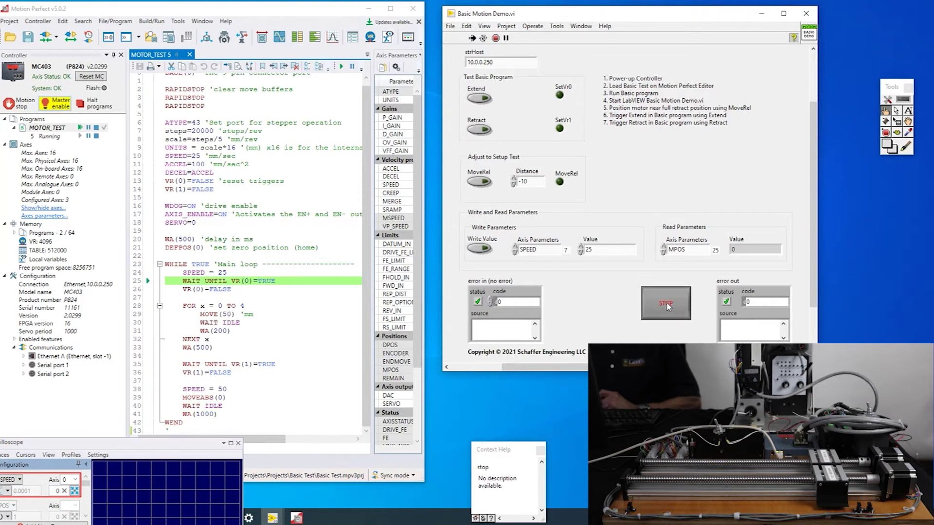
Open the Basic Motion Demo block diagram, examine its Extend, Retract, MoveRel and parameter logic, and close it again.
click(581, 27)
click(592, 37)
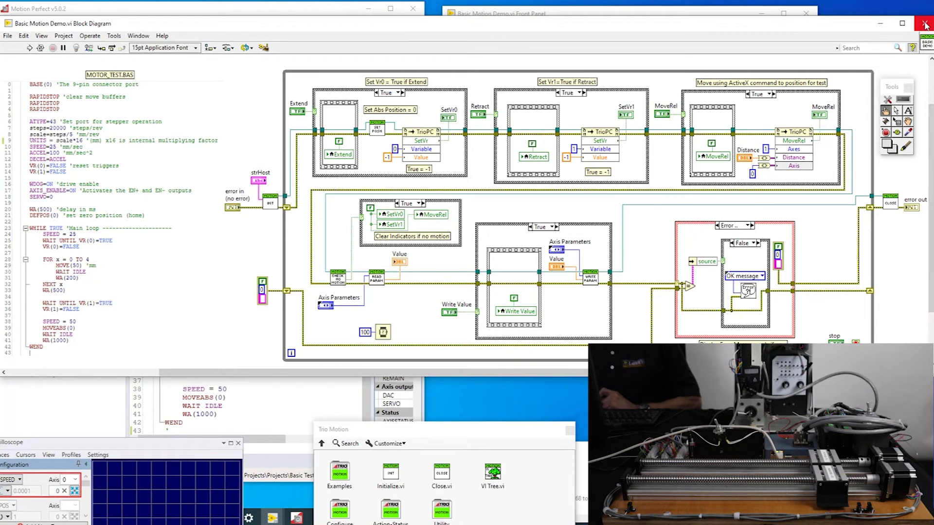
click(925, 24)
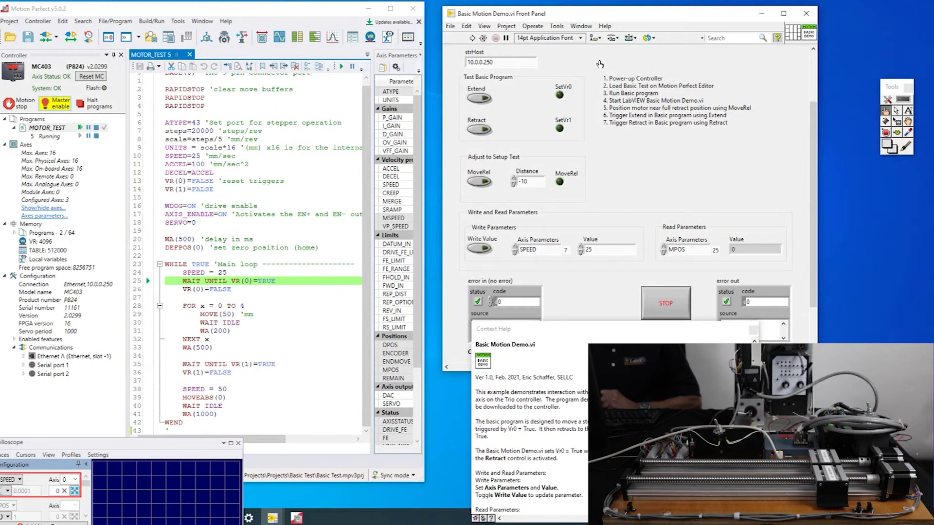
Halt all programs on the controller and clear the Motion Perfect and Basic Motion Demo windows from the screen.
click(151, 21)
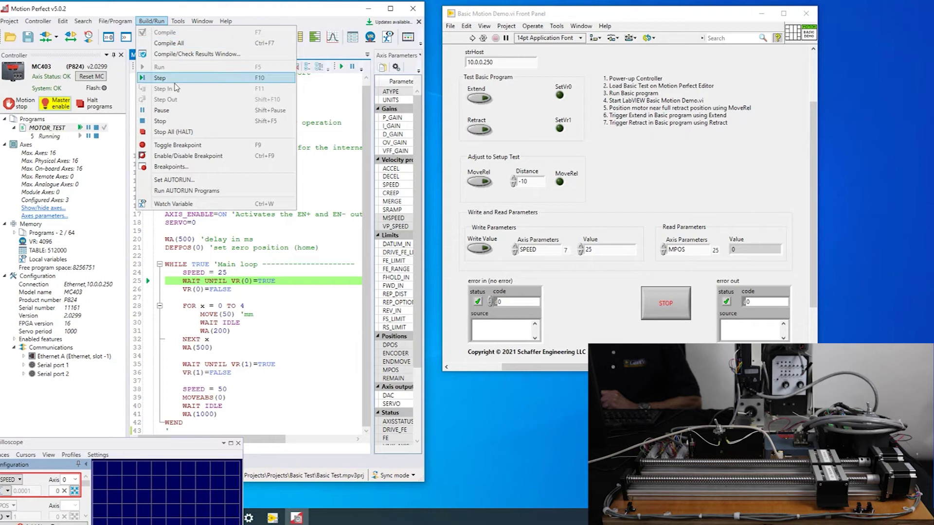
click(161, 132)
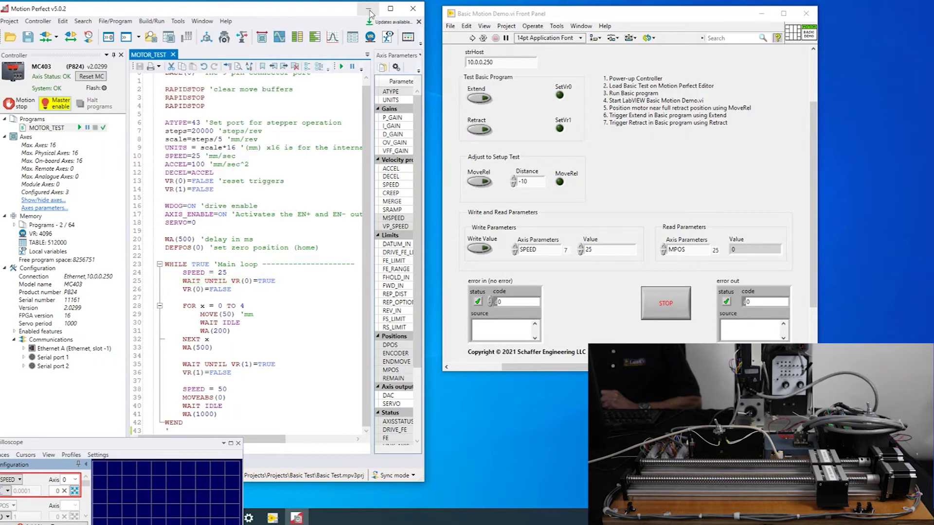
click(370, 11)
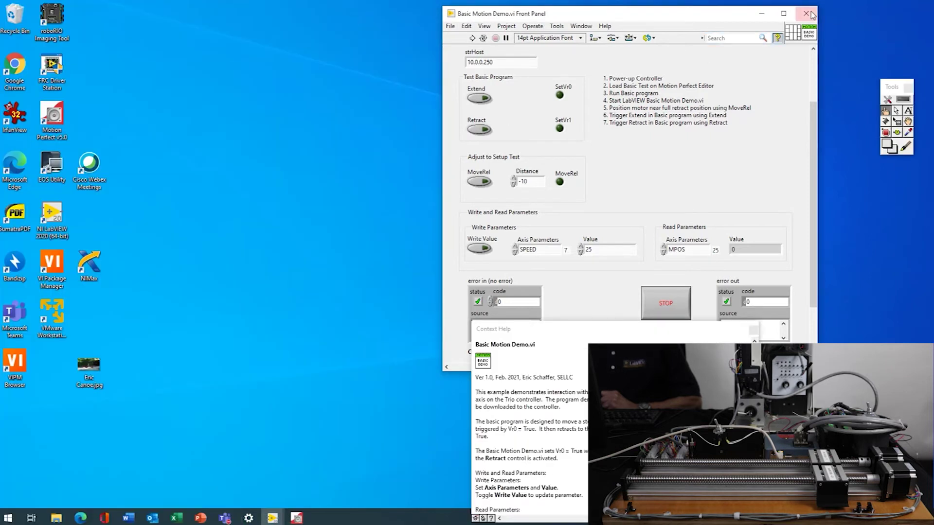
click(808, 15)
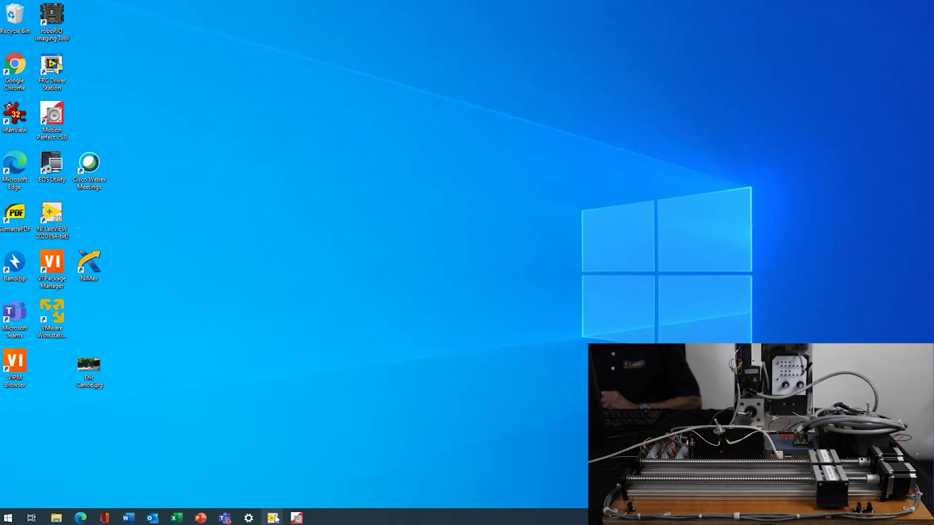
Return to the VI Tree block diagram and open the Jog Demo Multi-axis example with its context help shown.
mouse_move(275, 519)
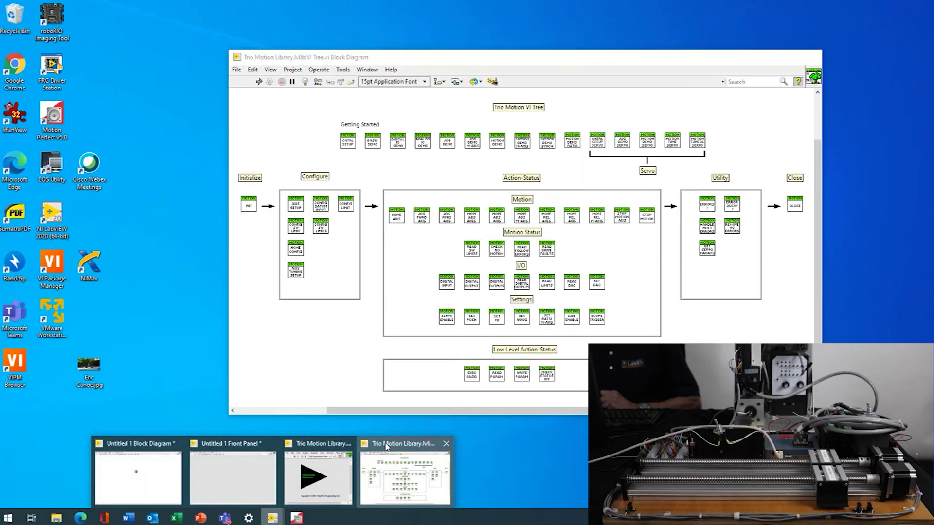
click(387, 447)
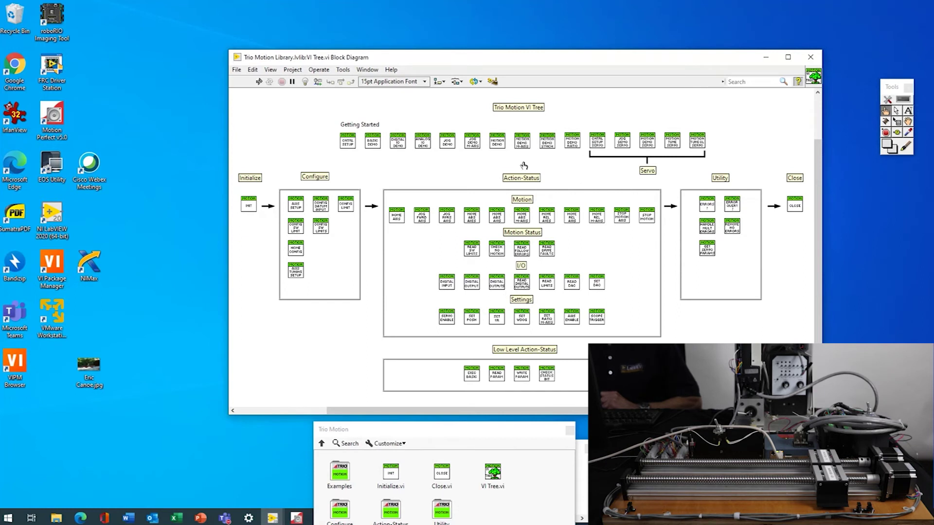
key(ctrl+h)
double_click(475, 142)
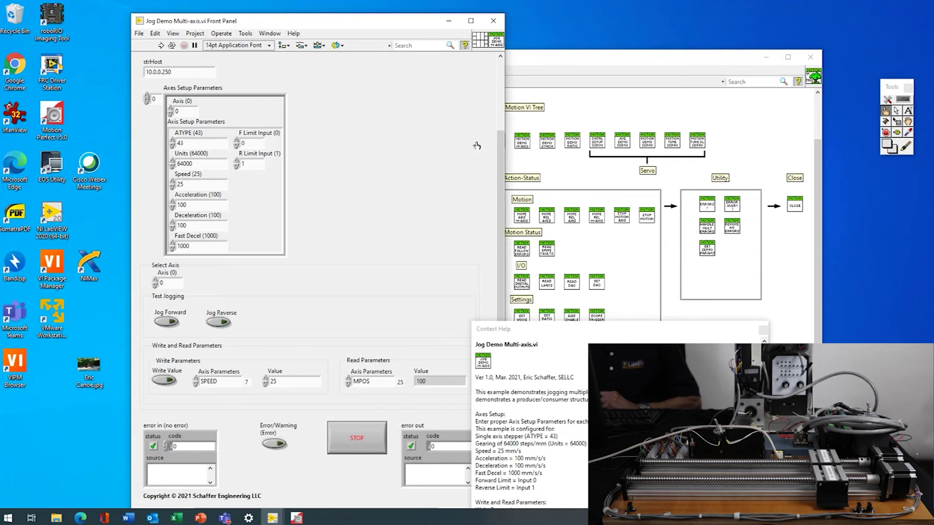
Run Jog Demo Multi-axis.vi and jog axis 0 forward, followed by a reverse jog.
click(160, 45)
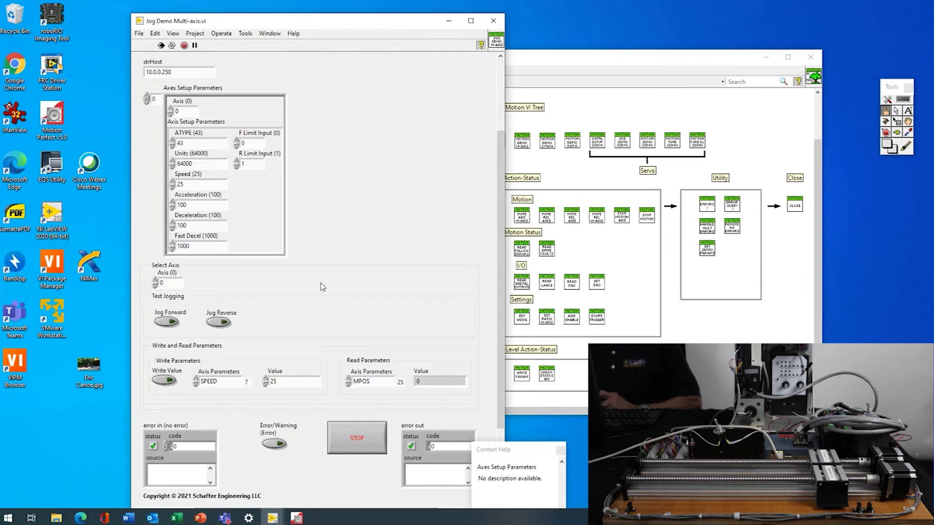
click(167, 322)
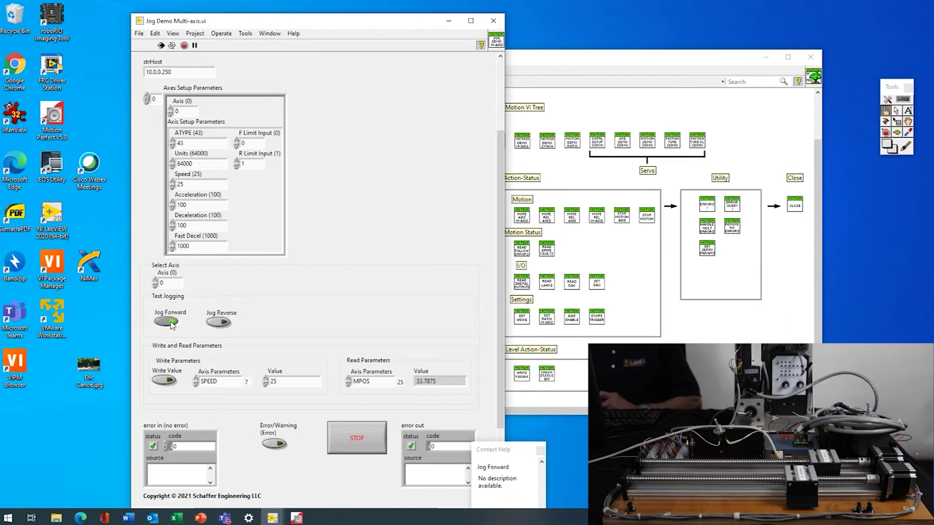
click(169, 323)
click(223, 323)
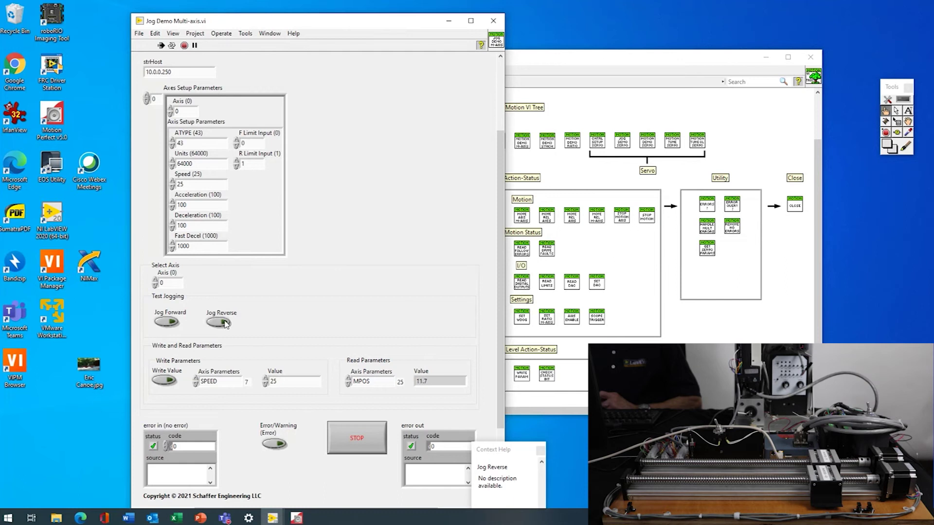
Select axis 1, jog it forward and in reverse, and stop the VI.
click(155, 280)
click(173, 322)
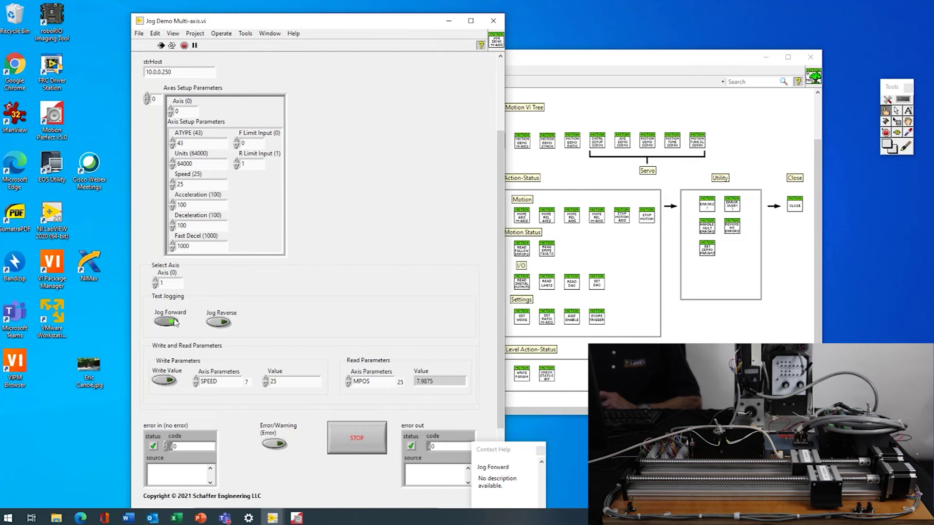
click(175, 322)
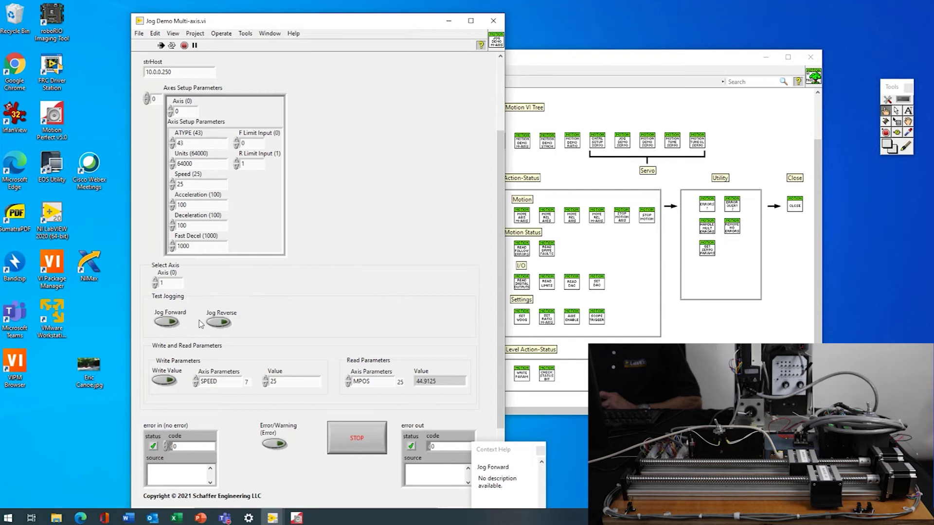
click(224, 323)
click(224, 324)
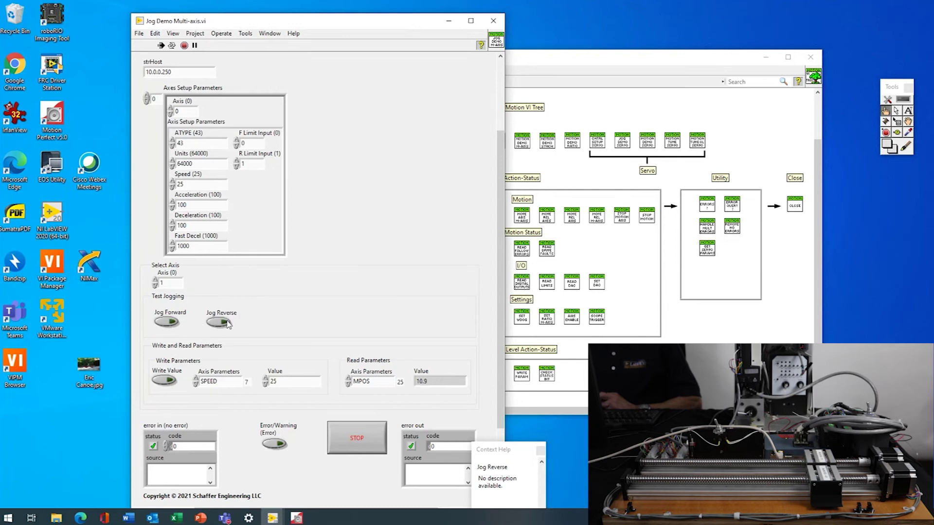
click(355, 448)
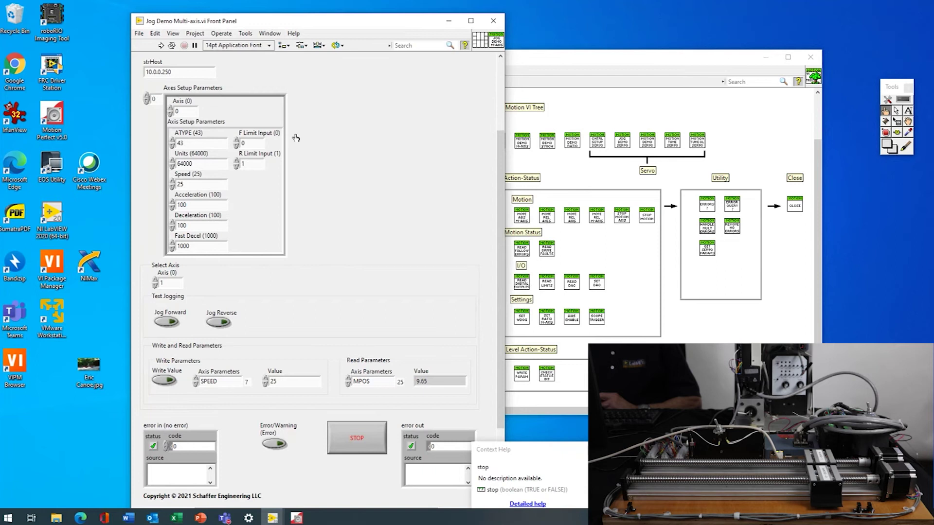
Open the Jog Demo Multi-axis block diagram and examine the producer loop's Write Value and Jog Forward event cases.
click(270, 34)
click(279, 45)
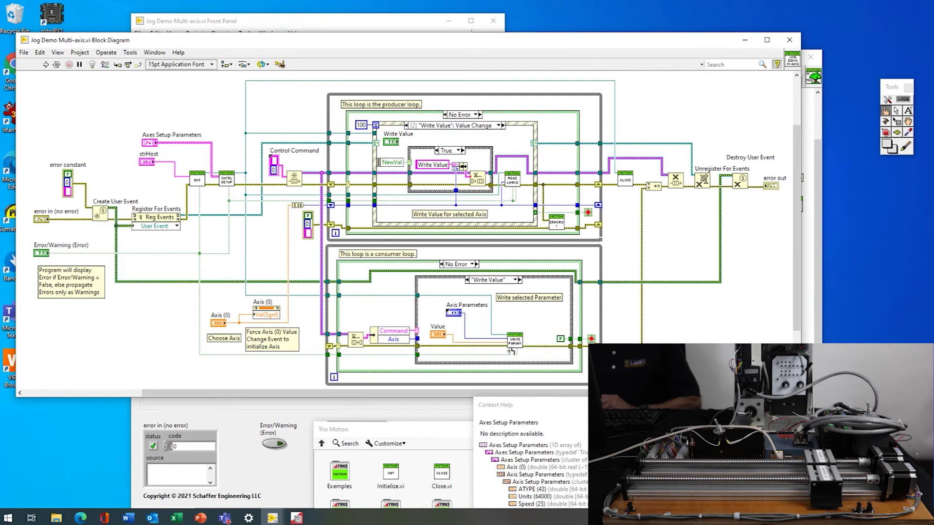
mouse_move(510, 348)
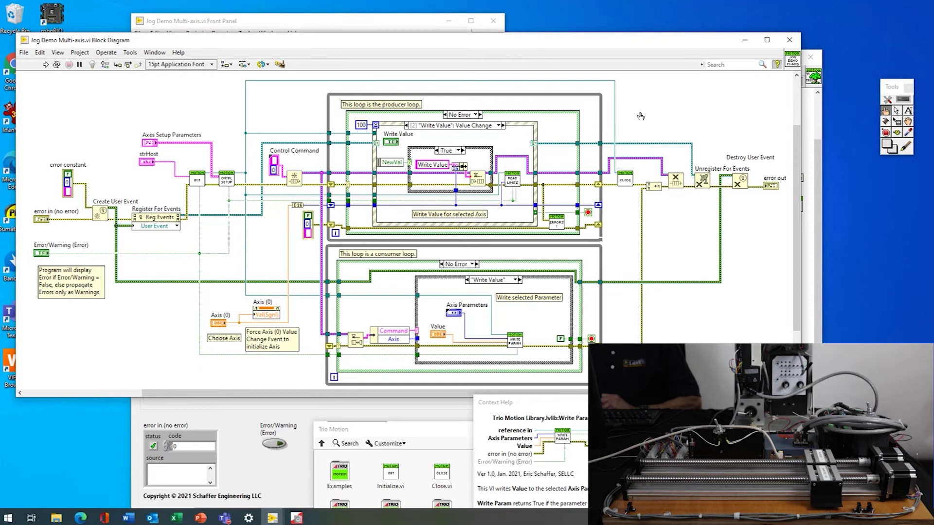
click(485, 126)
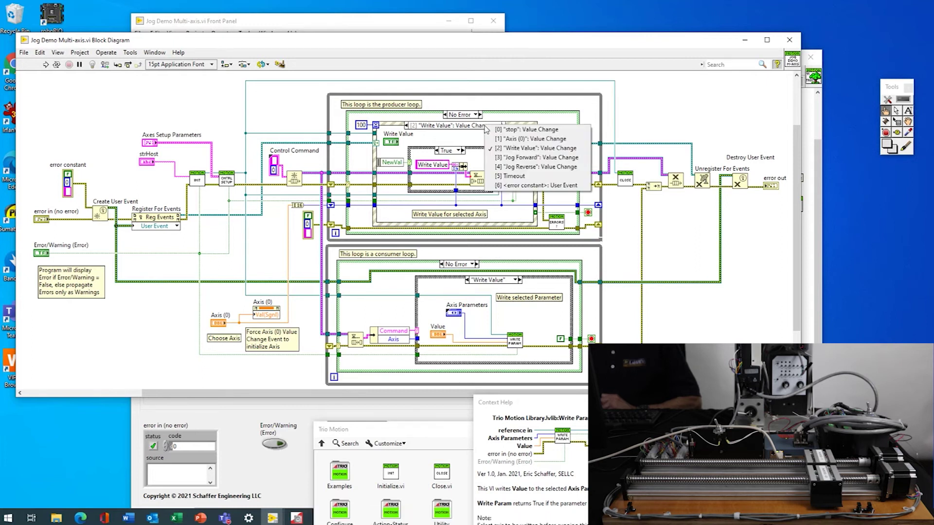
click(532, 158)
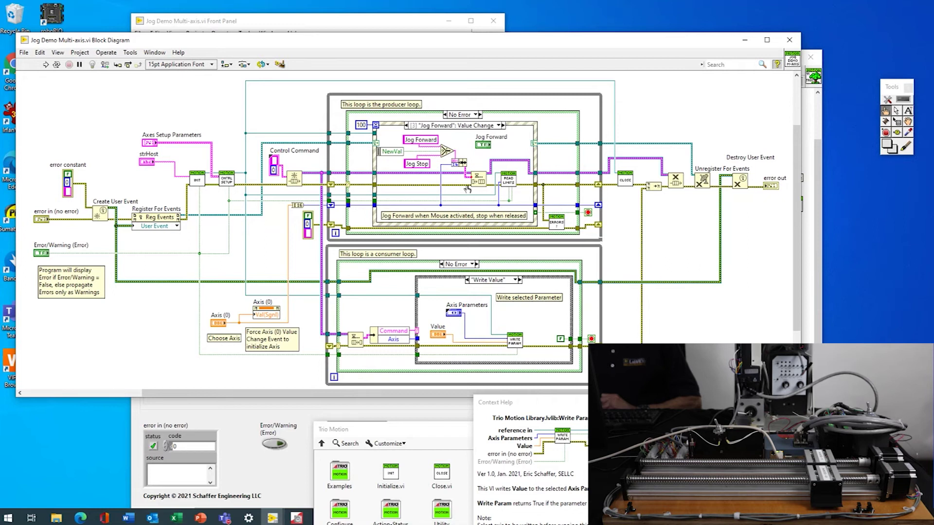
Examine the consumer loop's Jog Forward case and its Jog Forward Axis subVI, and close all the jog demo windows.
click(505, 284)
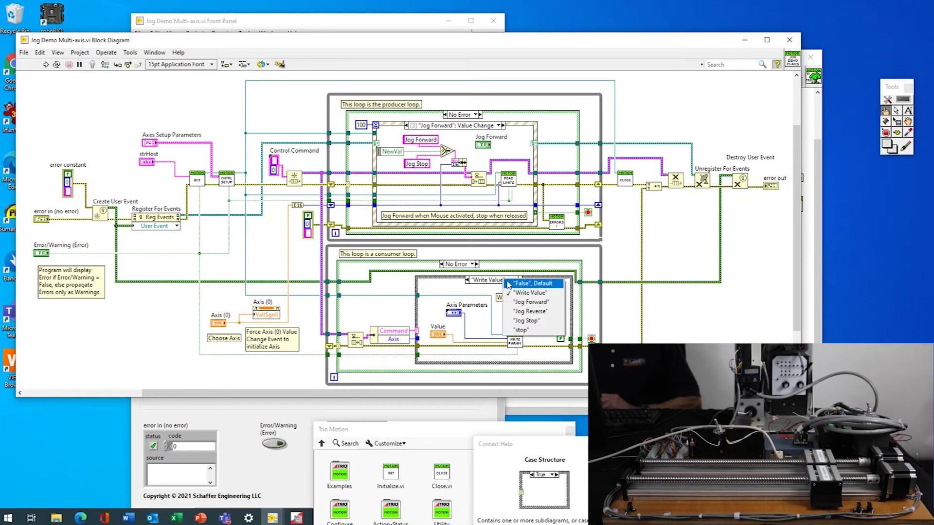
click(525, 304)
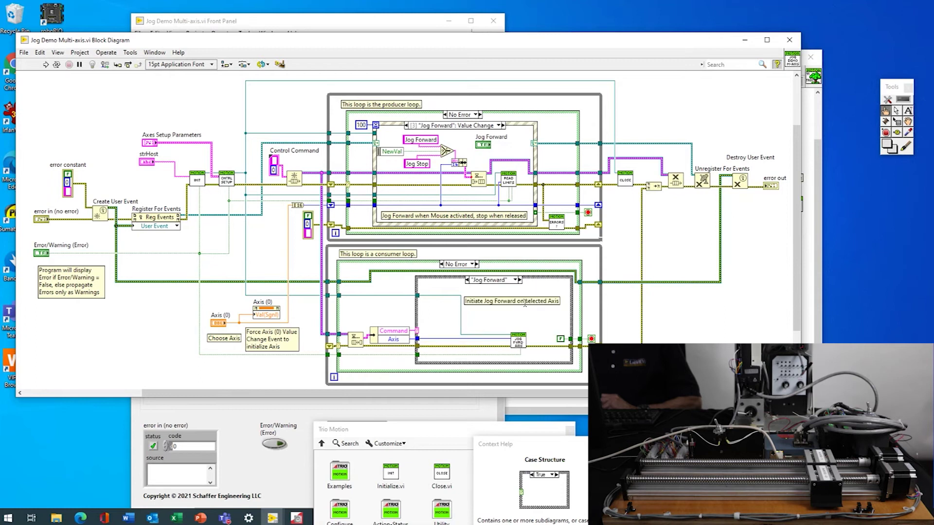
double_click(519, 341)
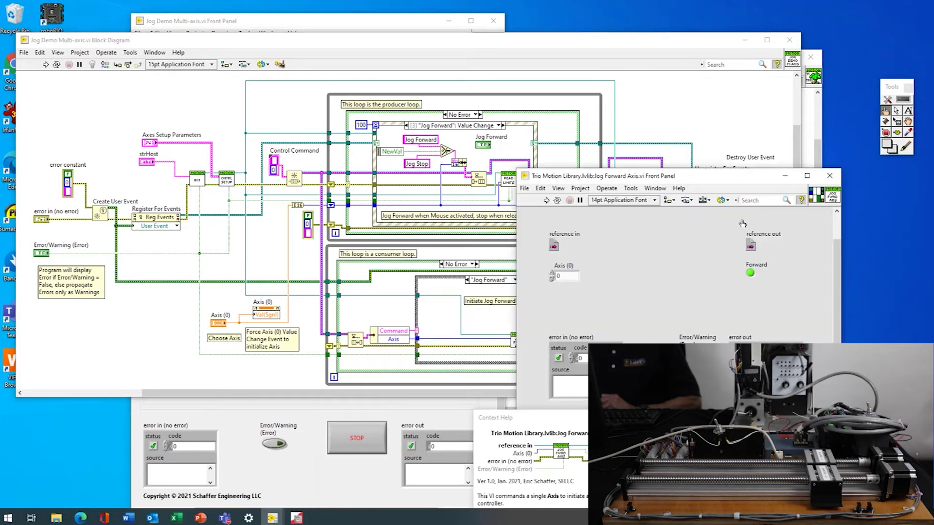
click(830, 176)
click(789, 40)
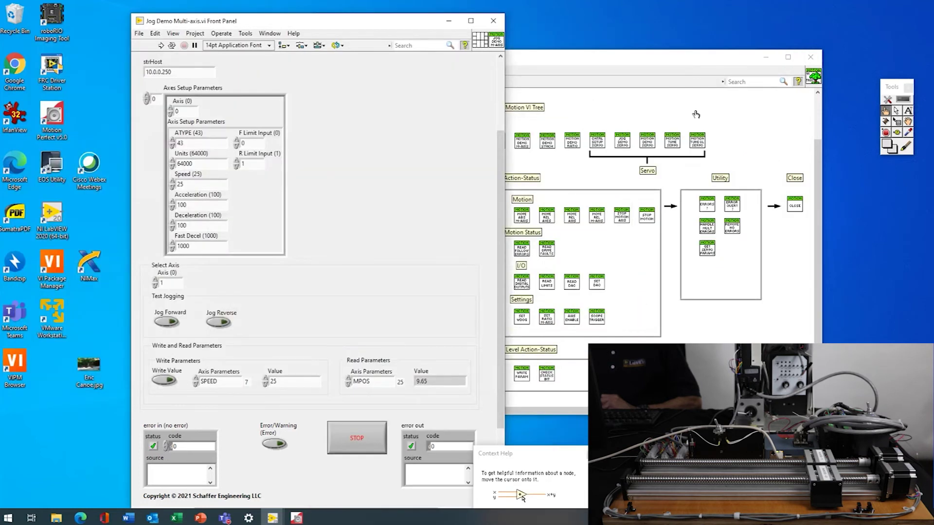
click(493, 21)
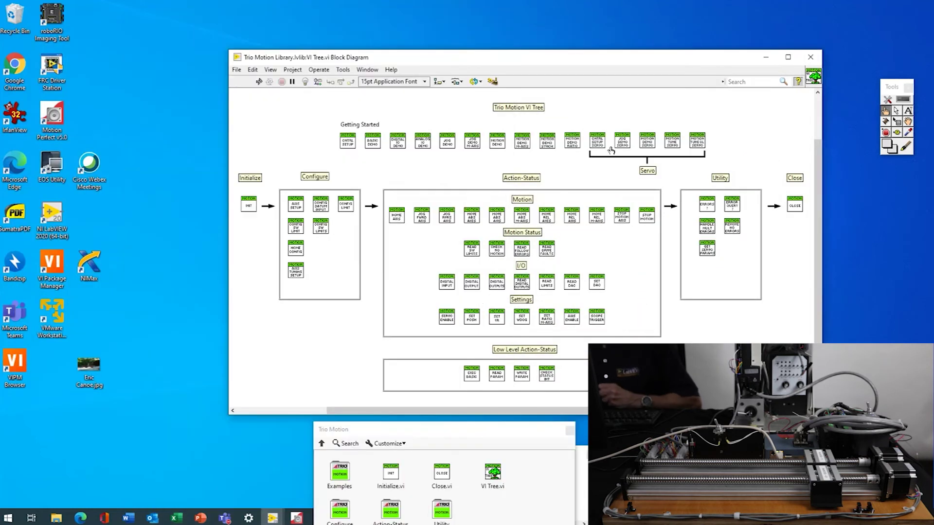
Open Motion Demo Home Multi-axis.vi from the VI Tree, review its context help, and hide the help window.
key(ctrl+h)
double_click(523, 146)
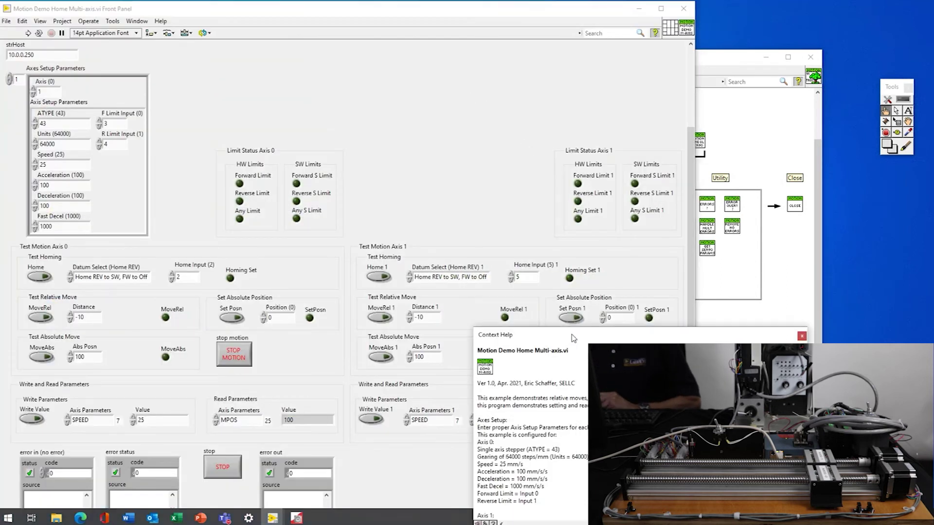
drag(572, 339, 676, 323)
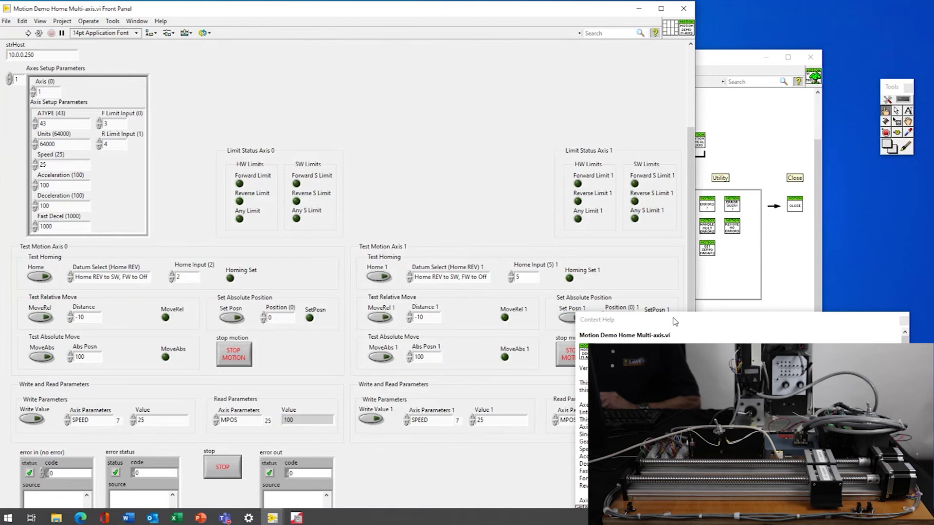
key(ctrl+h)
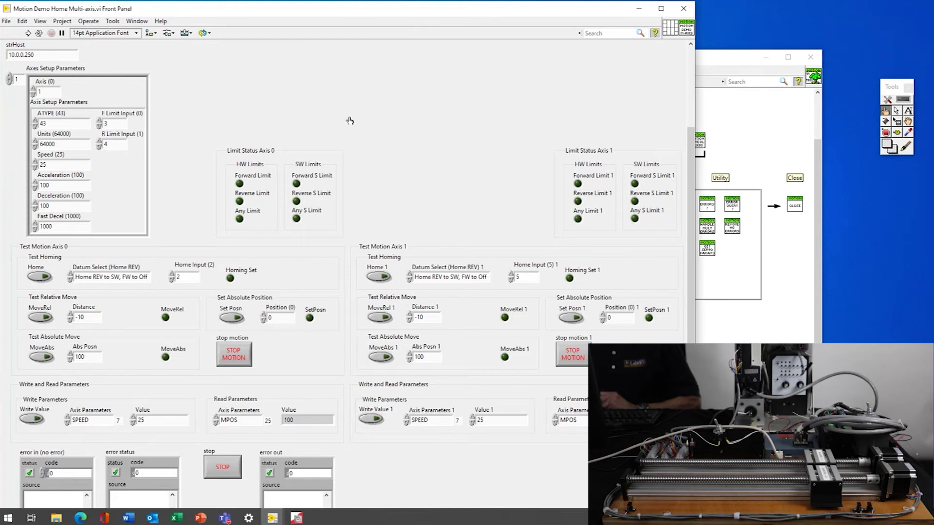
Display setup parameter element 0, run the VI, and move axis 0 by a relative distance of -10 and to absolute position 100.
click(9, 82)
click(28, 32)
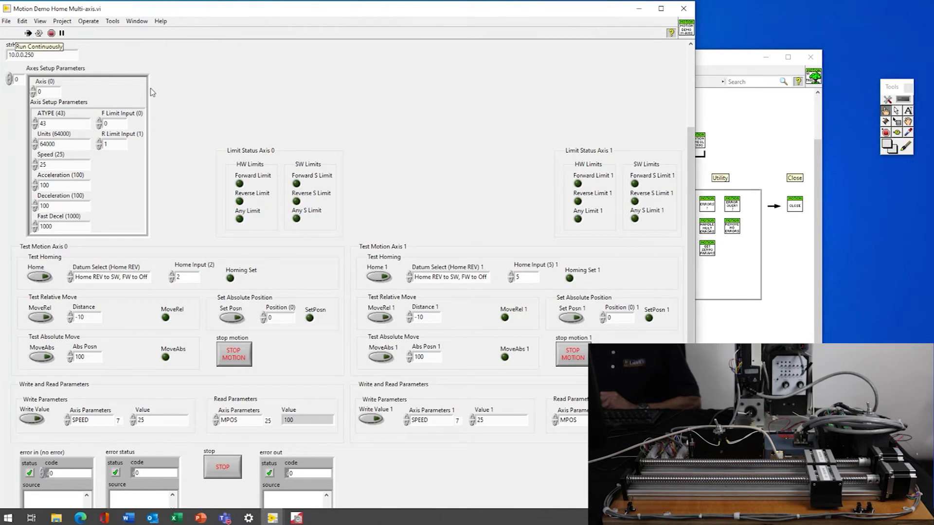
click(47, 319)
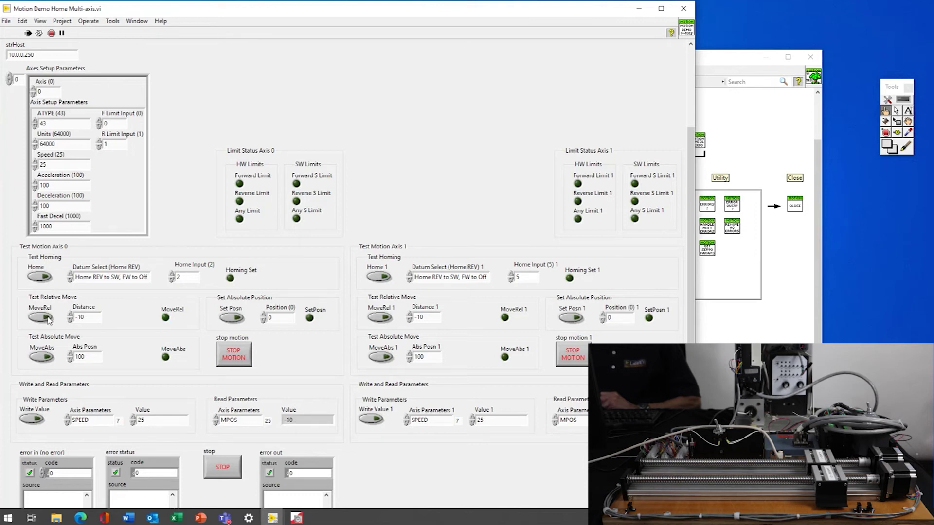
click(48, 358)
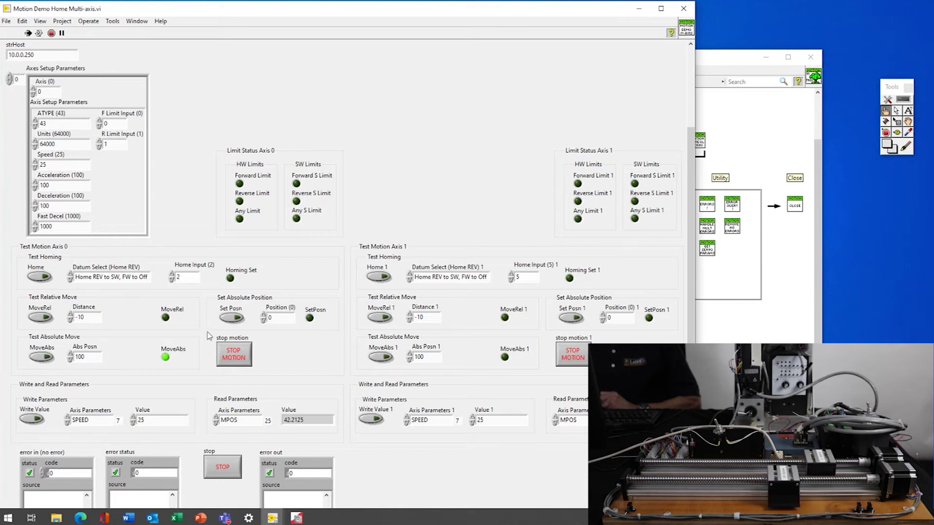
Look through axis 0's lists of writable and readable axis parameters, keeping SPEED and MPOS selected.
click(108, 424)
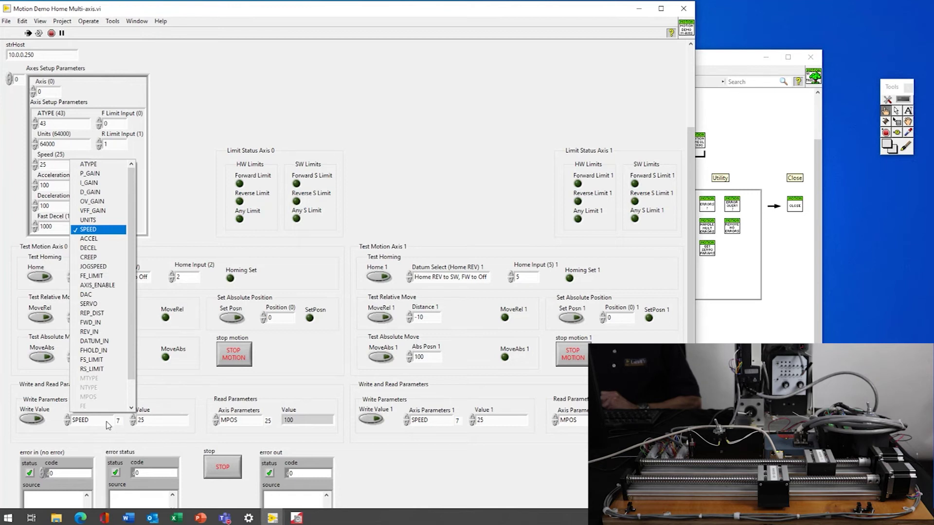
click(153, 423)
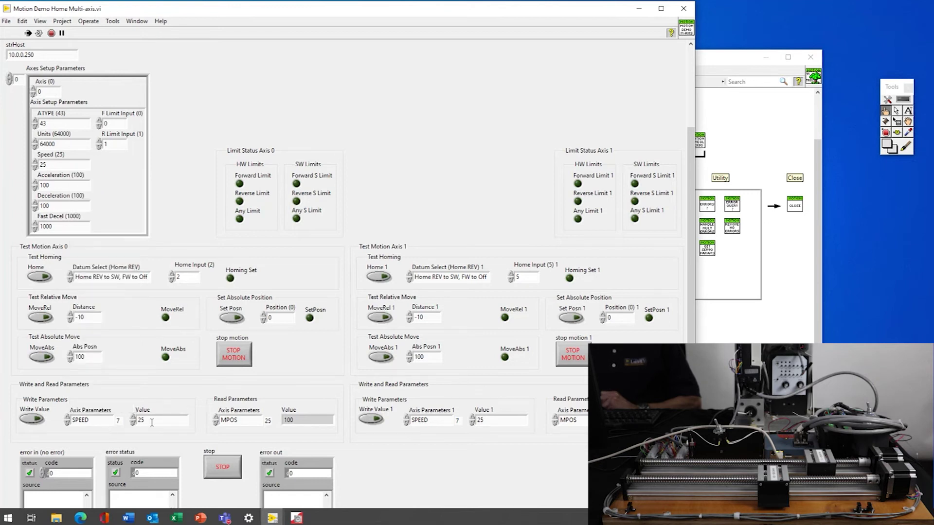
click(238, 421)
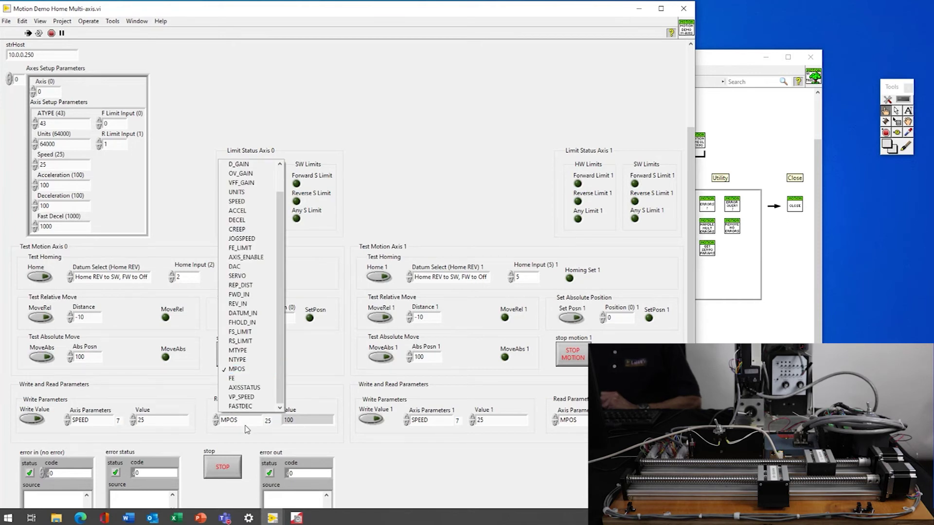
click(249, 423)
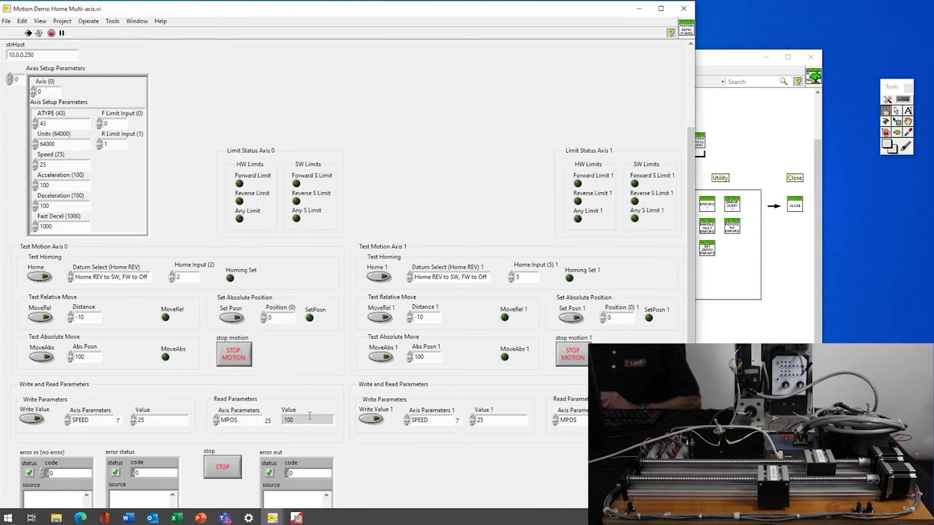
Move axis 1 by a relative distance of -10, followed by an absolute move to position 100.
click(382, 318)
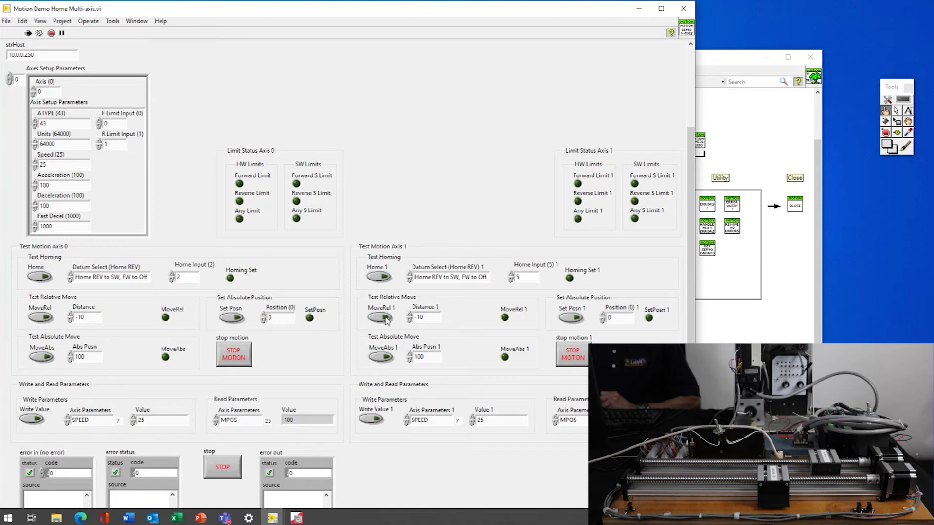
click(388, 359)
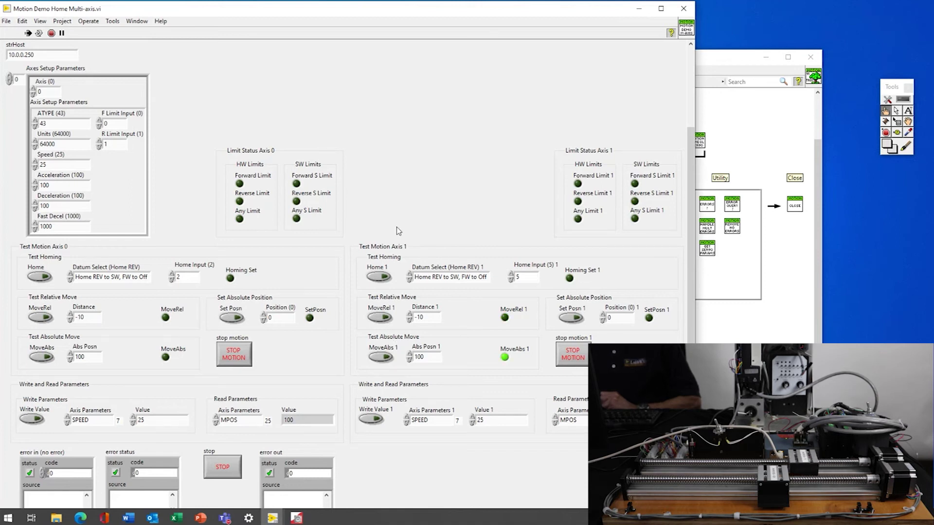
Home axis 0 and axis 1 with the Home REV to SW, FW to Off datum, and stop the VI.
click(48, 279)
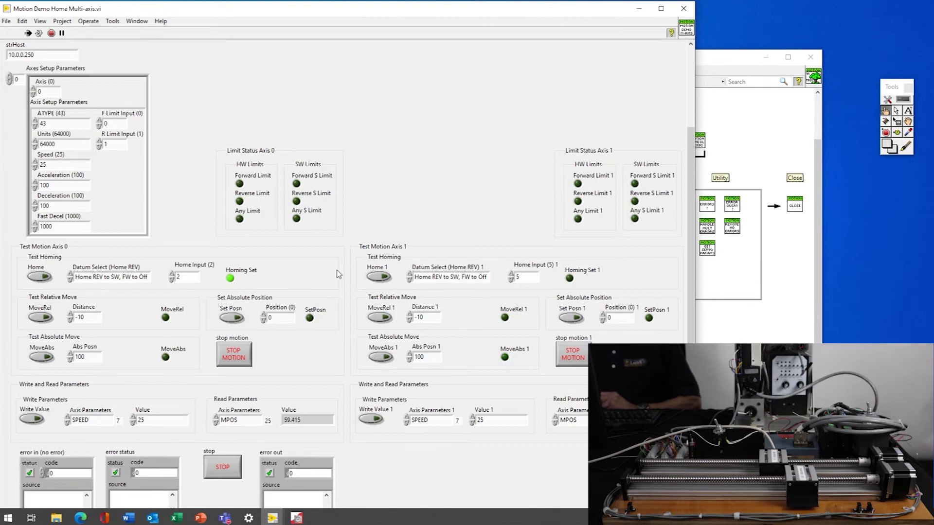
click(387, 277)
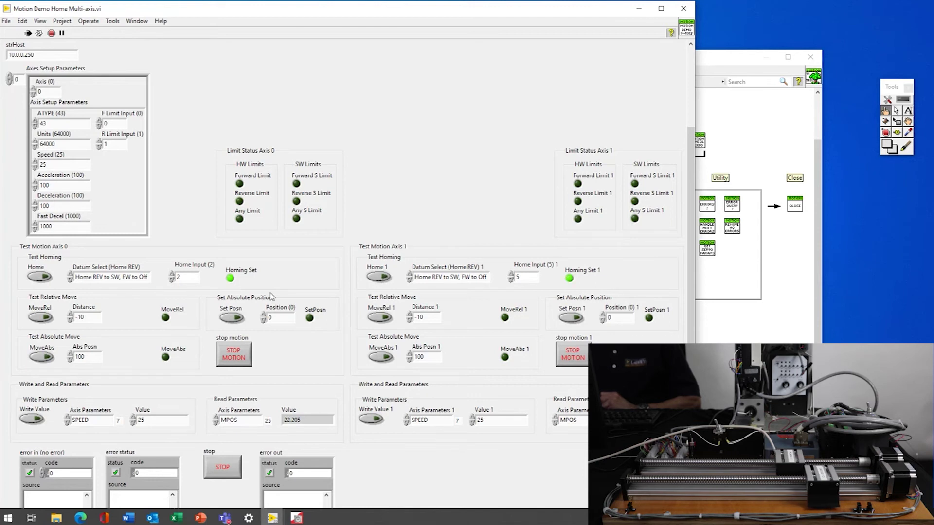
click(107, 278)
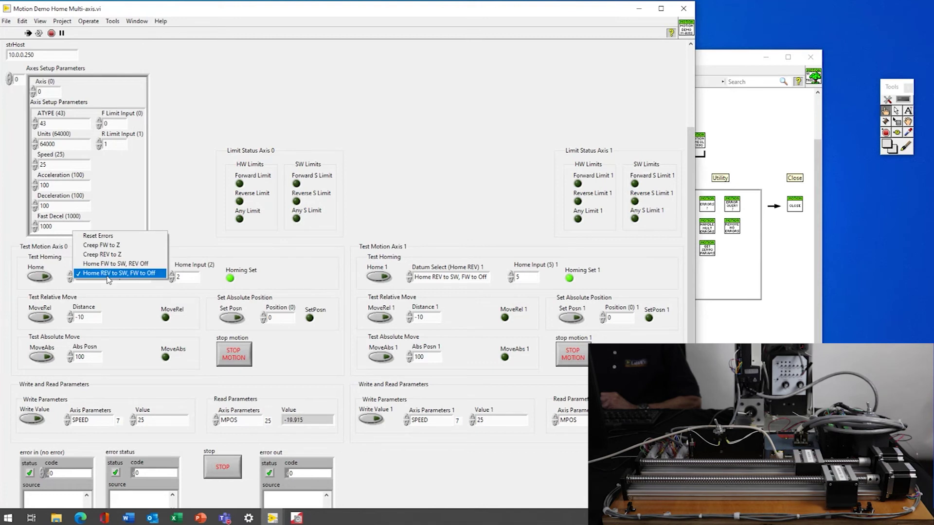
click(403, 159)
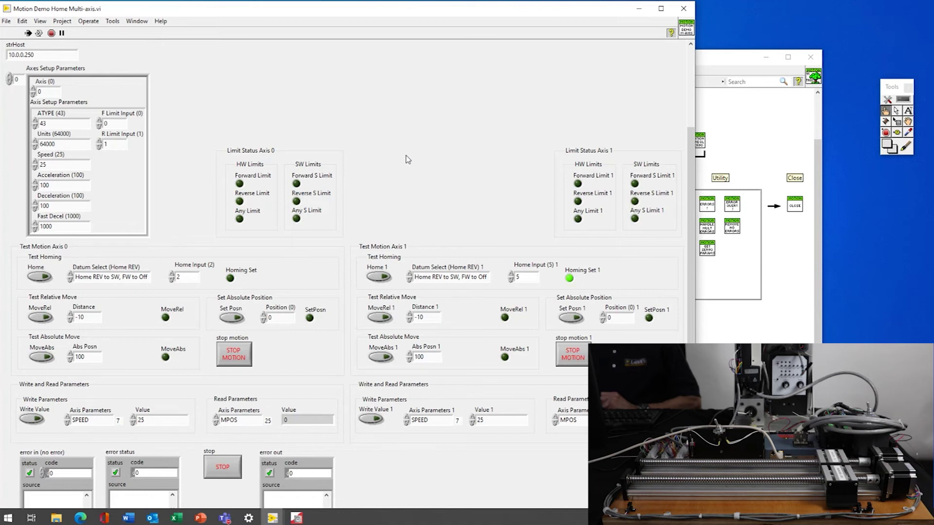
click(230, 473)
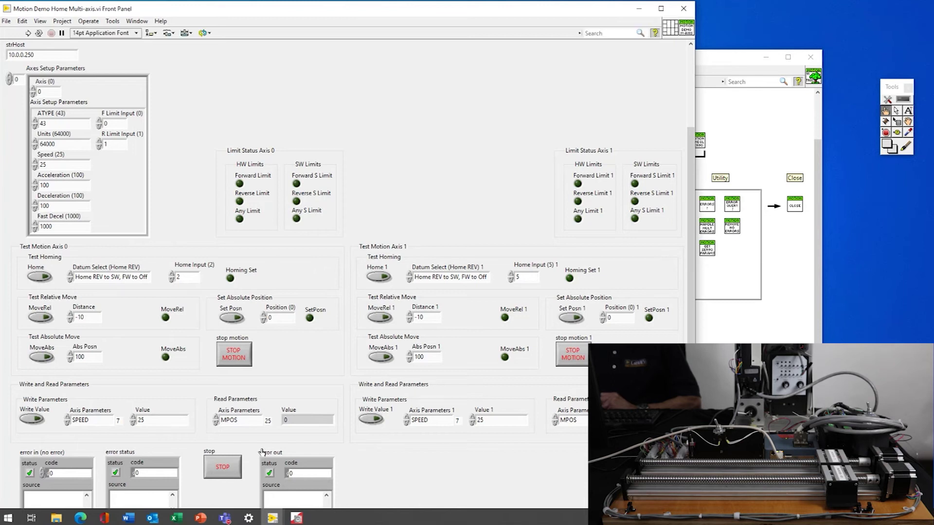
Show the demo's block diagram and inspect its subVIs' context help, including the front panel of Home Axis.vi.
click(137, 21)
click(143, 33)
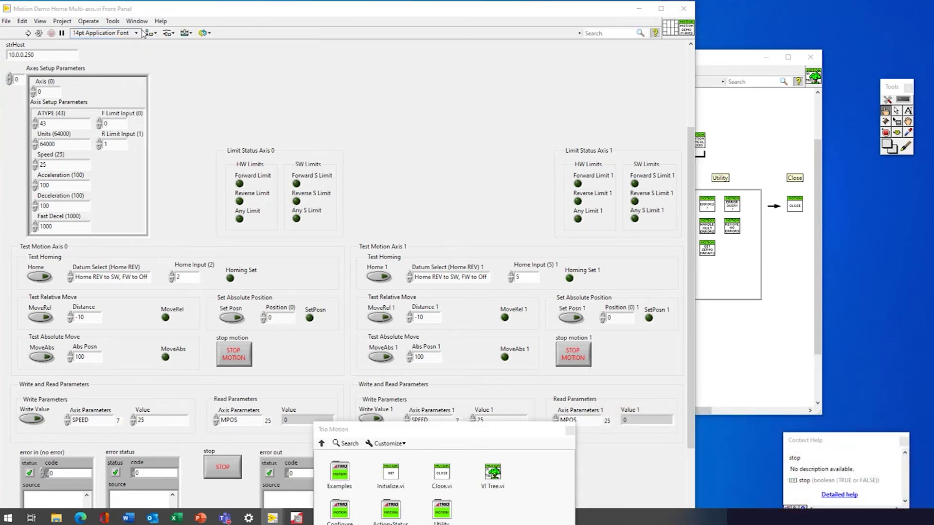
key(ctrl+e)
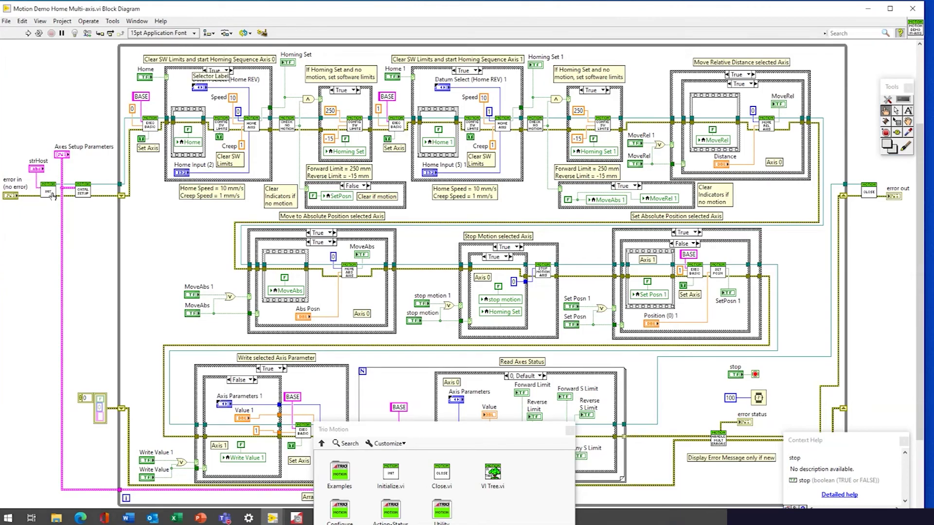
mouse_move(48, 193)
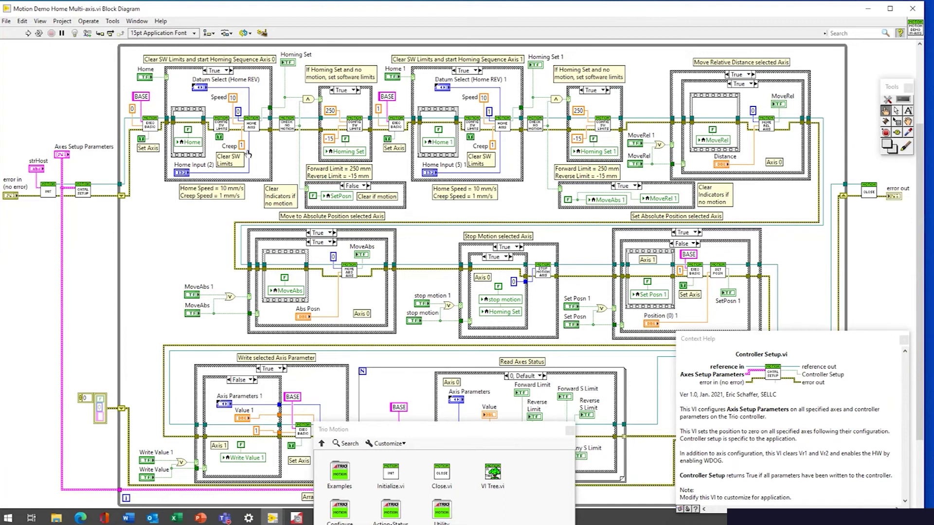
double_click(252, 127)
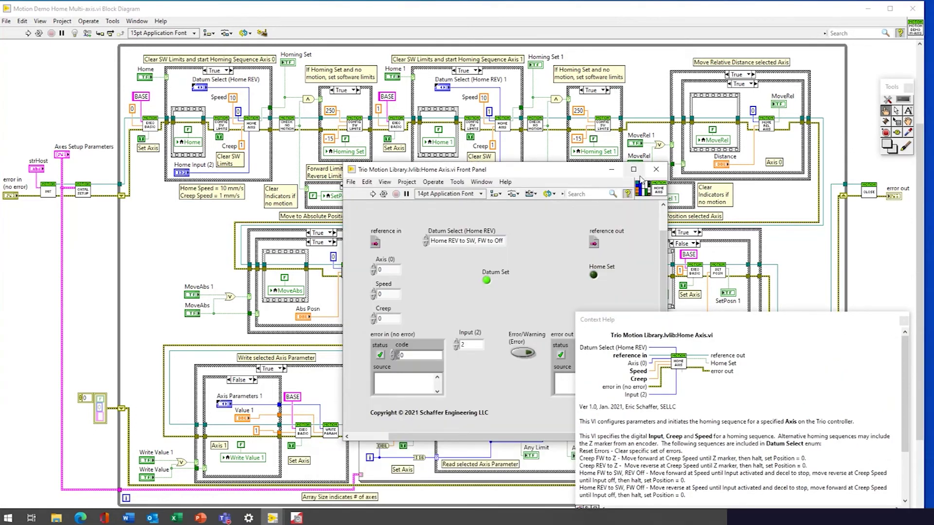
click(655, 169)
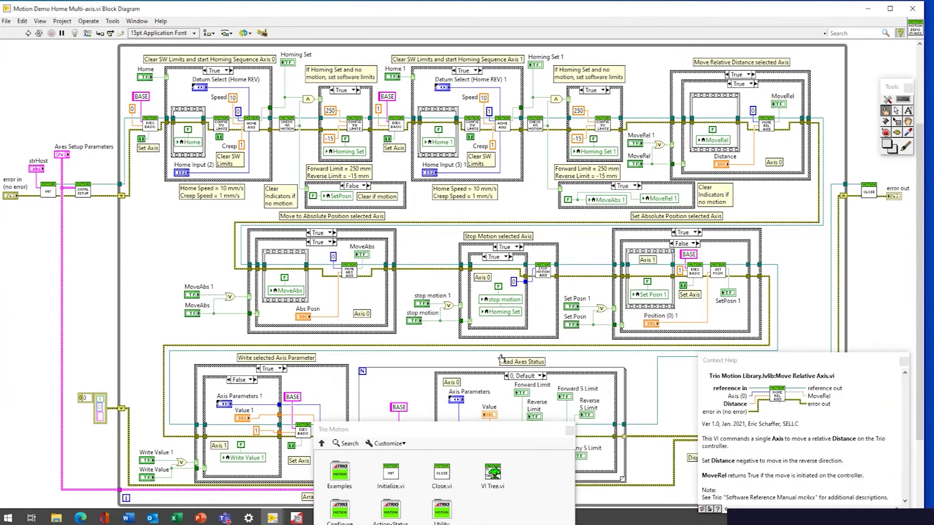
Move the Trio Motion palette aside and close the multi-axis homing demo's block diagram and front panel.
click(488, 439)
drag(488, 440, 562, 441)
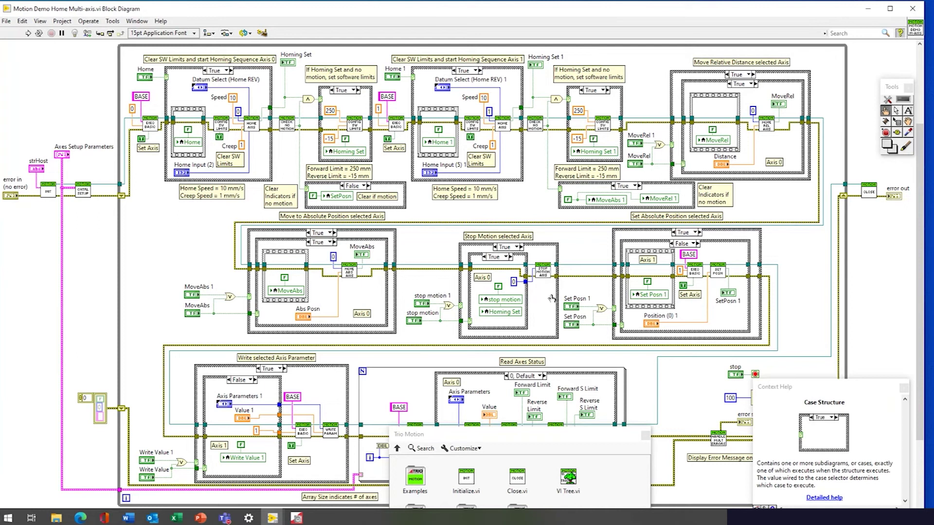
click(917, 14)
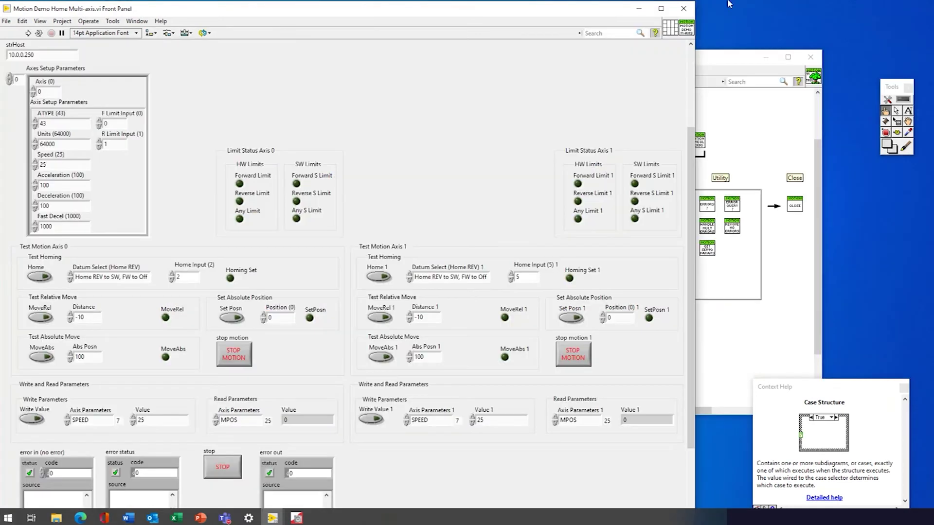
click(684, 9)
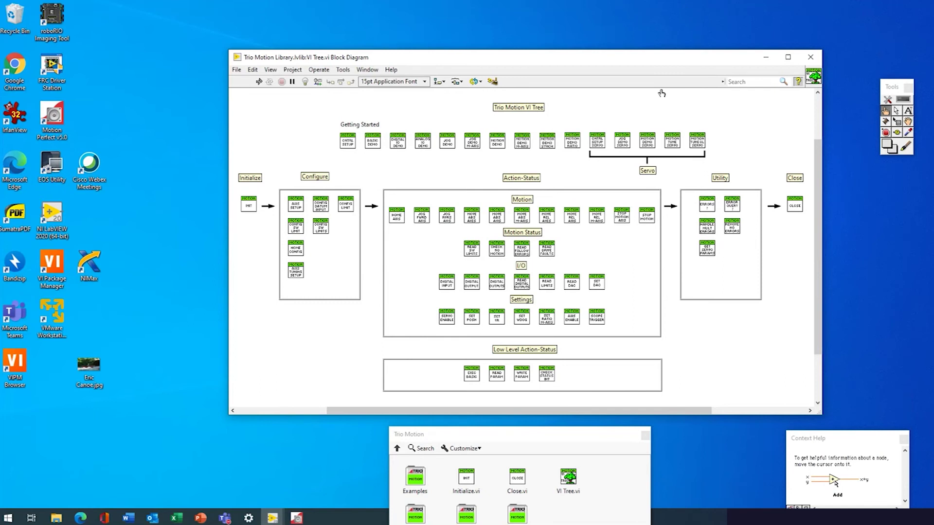
Open Motion Demo Servo Home.vi from the VI Tree, move its context help clear of the panel, and run the VI.
mouse_move(650, 143)
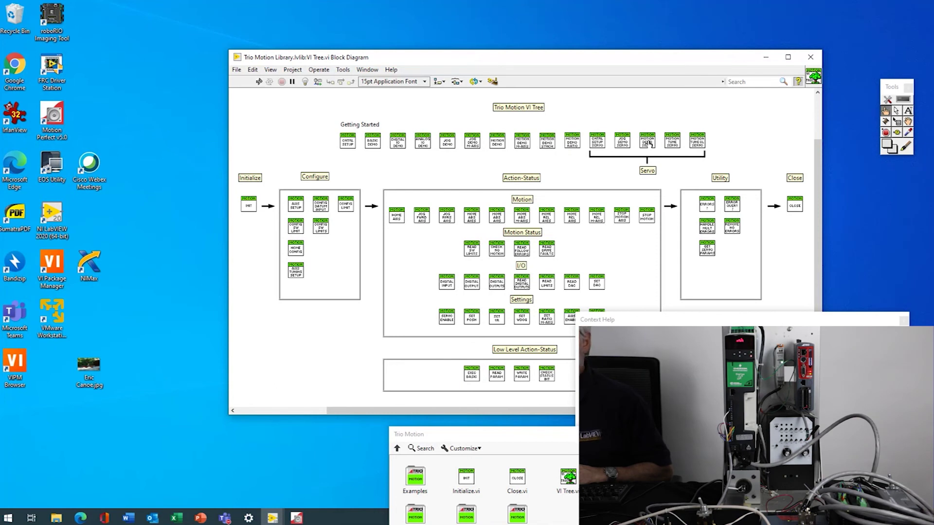
double_click(650, 144)
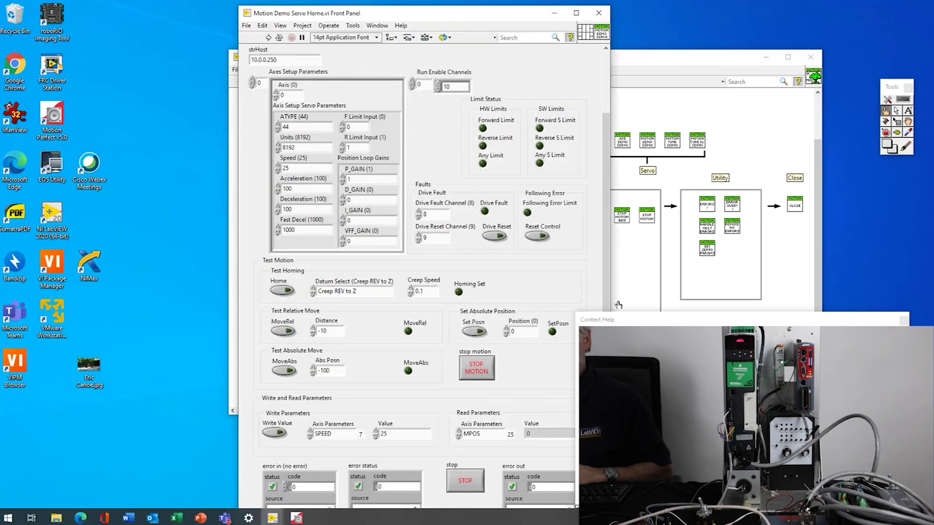
drag(626, 323, 669, 180)
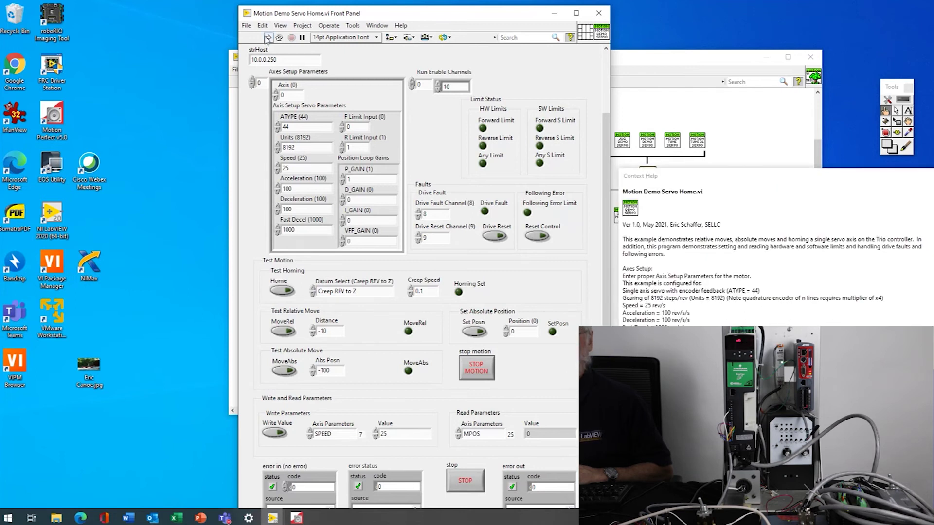
click(268, 38)
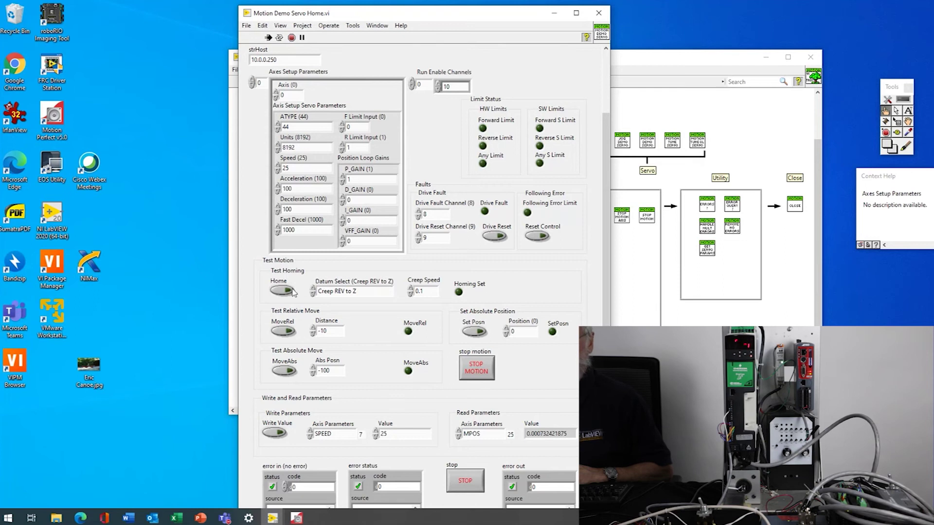
Home the servo axis with the Creep REV to Z datum at a creep speed of 0.1.
mouse_move(355, 298)
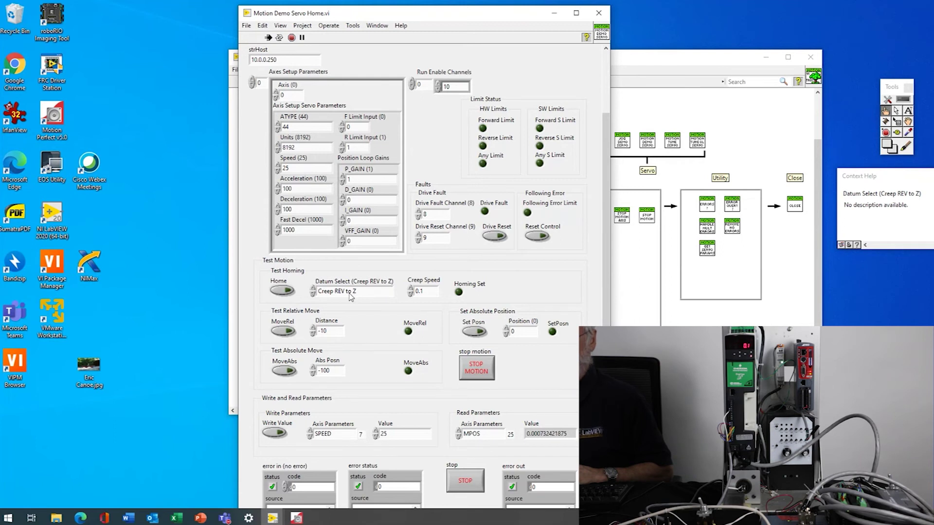
mouse_move(288, 294)
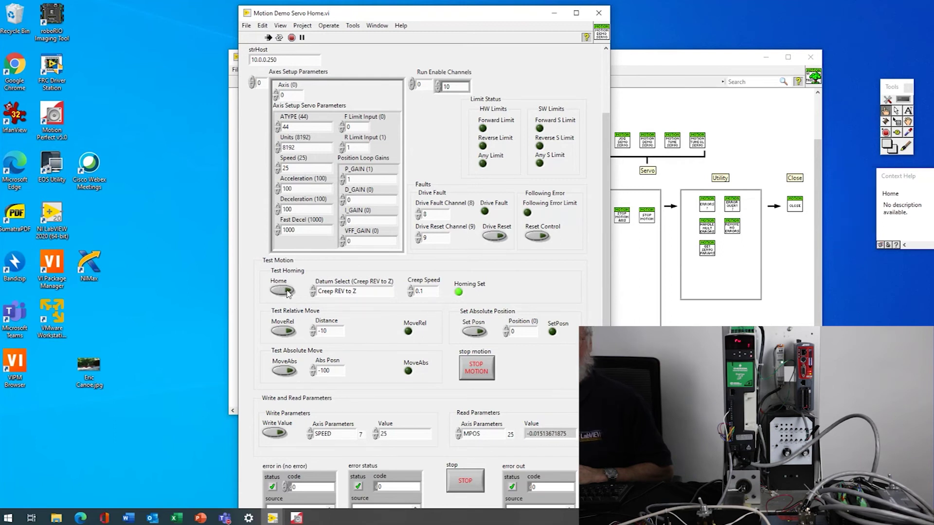
click(287, 293)
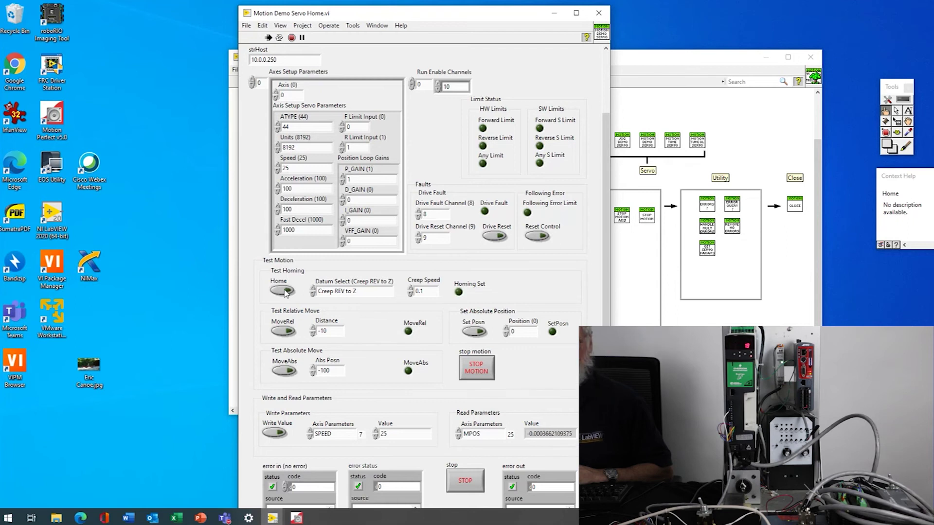
Move the servo by a relative distance of -10 and to absolute position -100, and stop the VI.
click(285, 332)
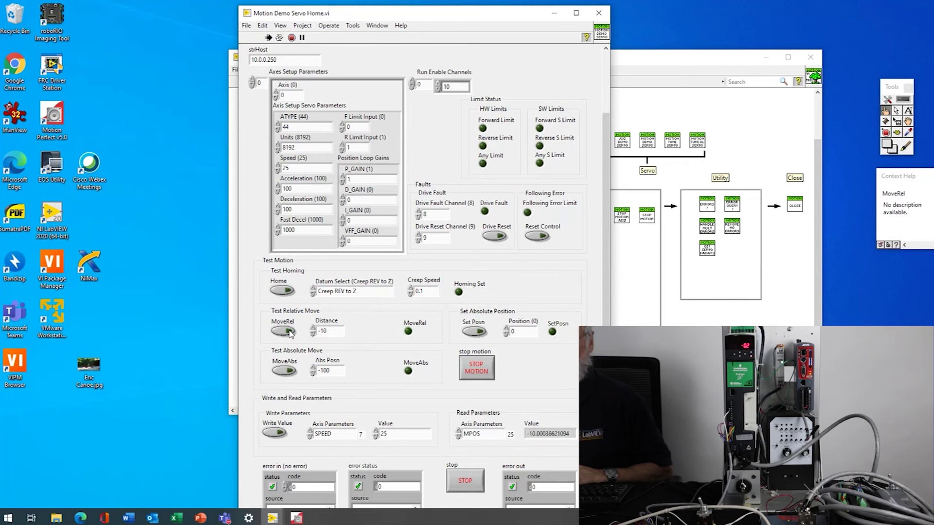
click(291, 371)
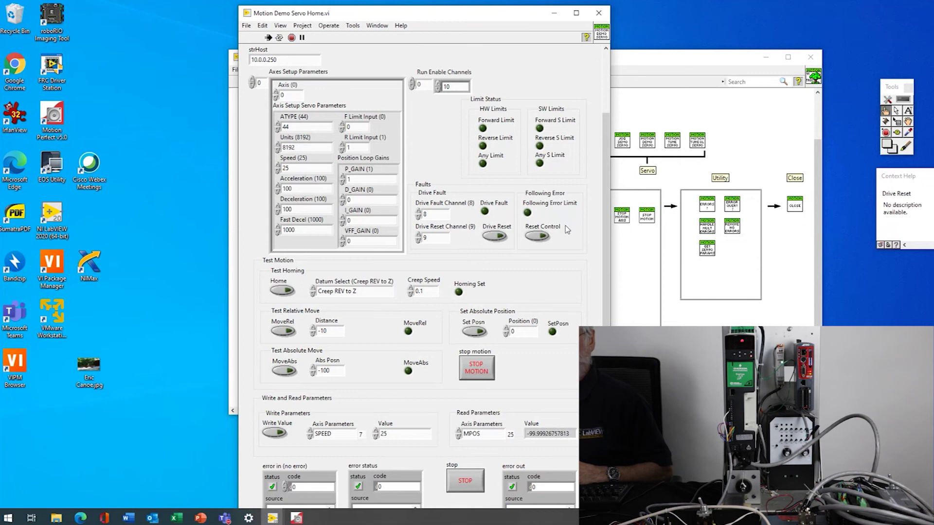
click(465, 485)
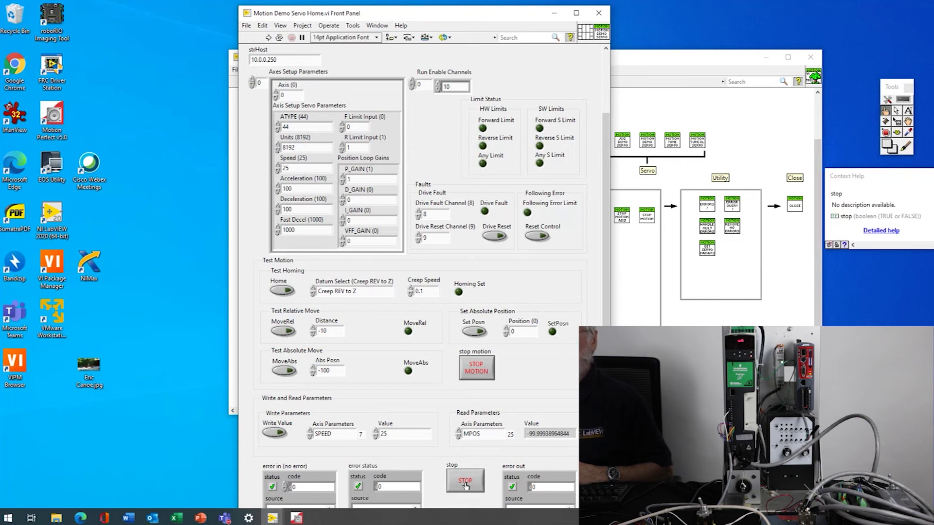
Minimize the servo homing demo and open Motion Demo Servo Tune.vi from the VI Tree.
click(556, 15)
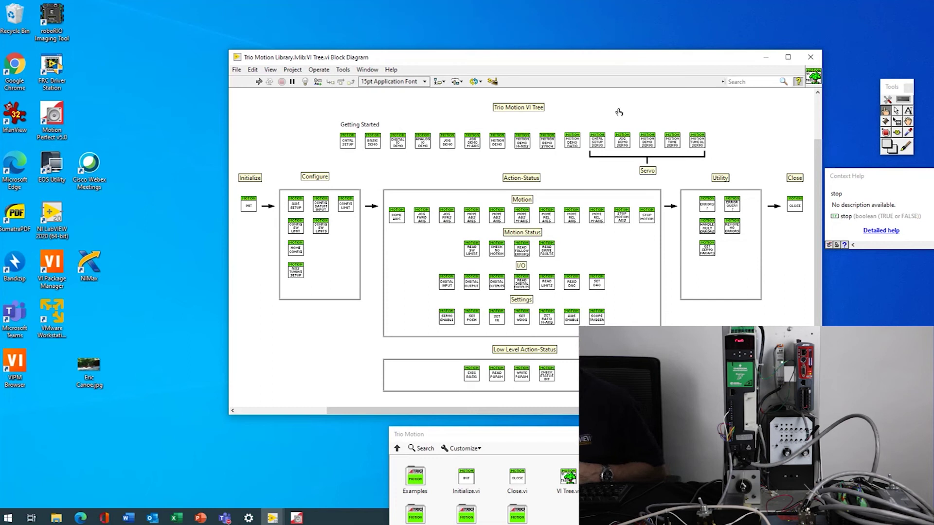
mouse_move(674, 142)
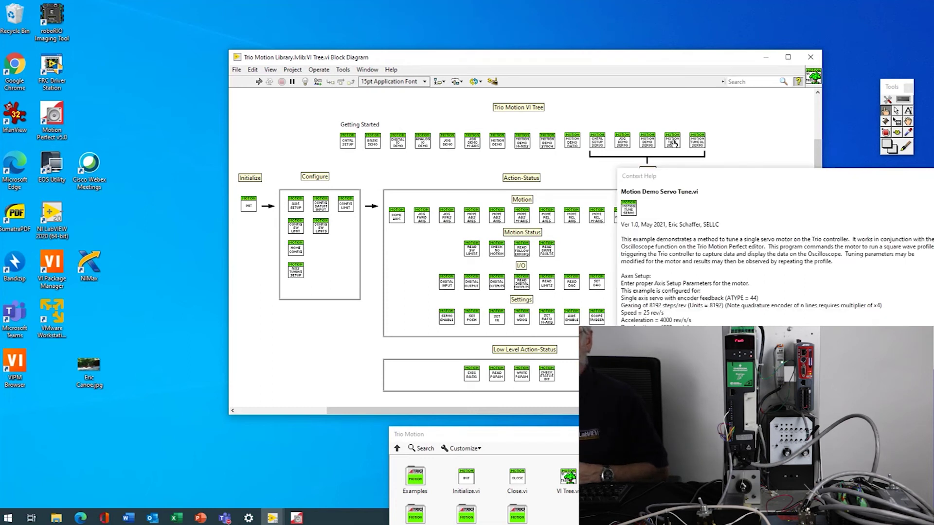
double_click(674, 143)
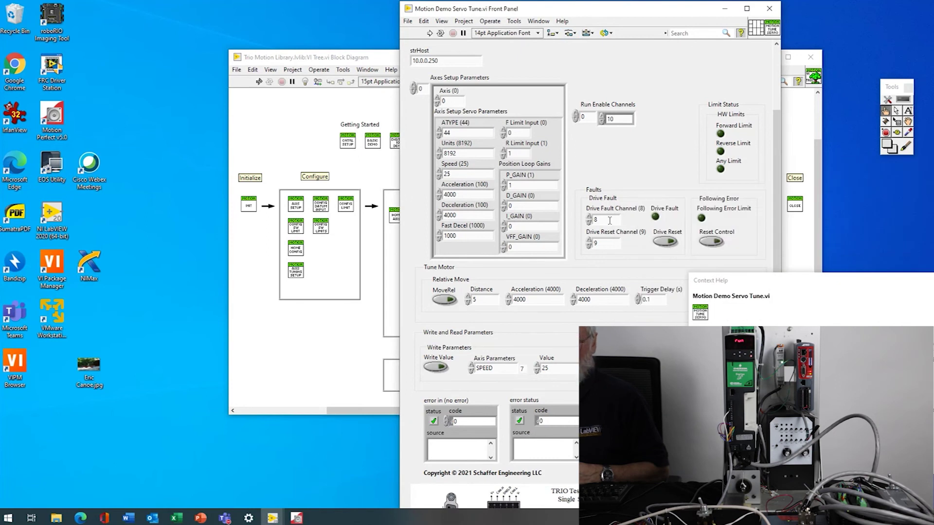
Switch to Motion Perfect and arrange it beside the tuning VI, with the axis 0 parameter values and the oscilloscope in view.
mouse_move(297, 521)
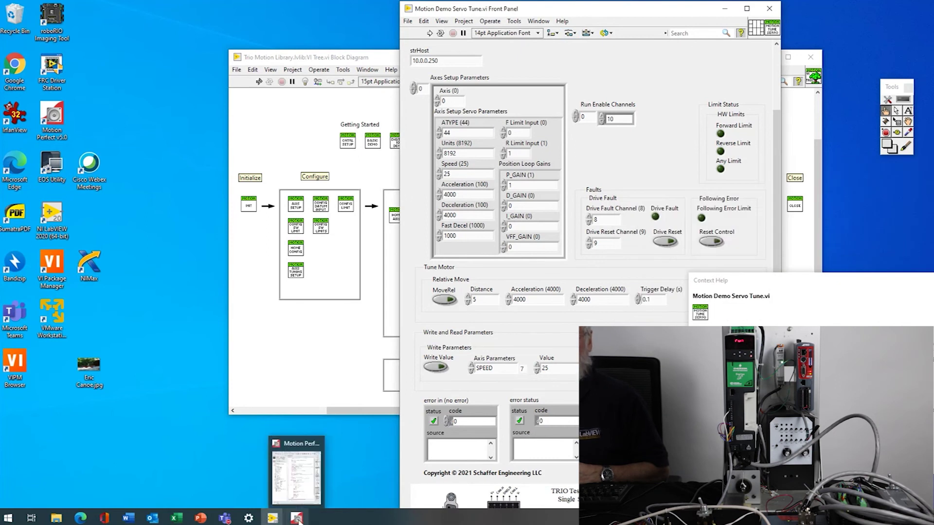
click(297, 519)
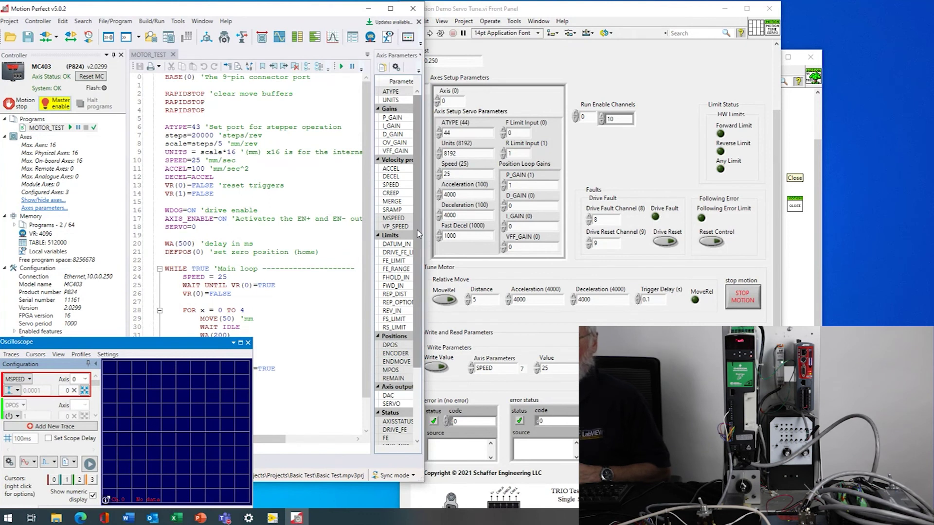
drag(372, 240, 282, 244)
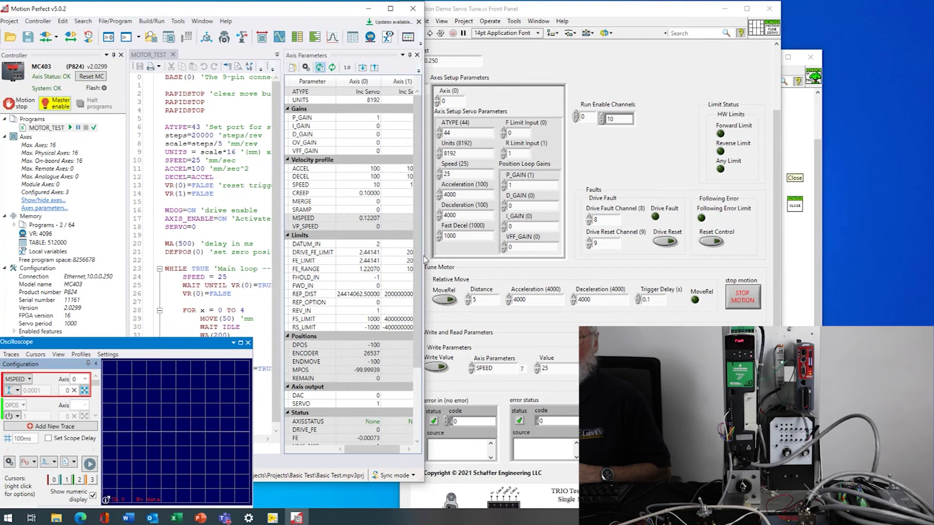
drag(419, 255, 359, 255)
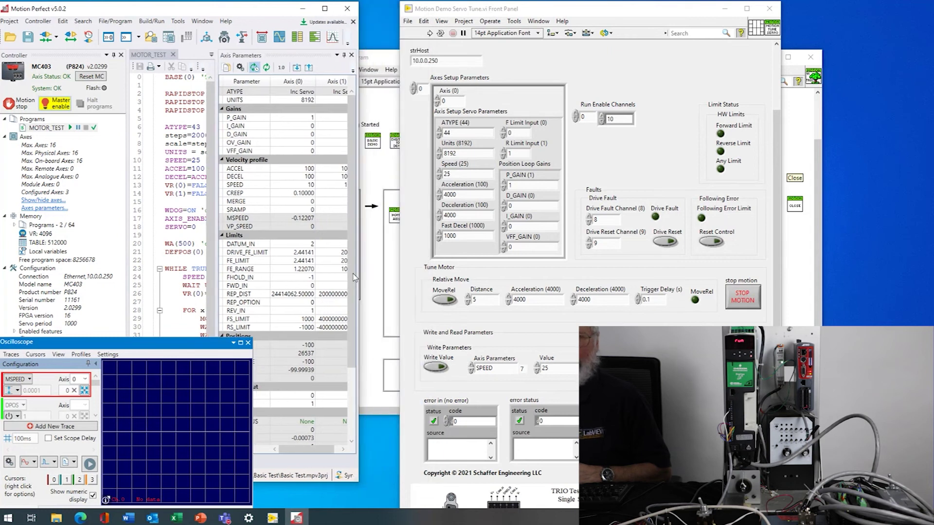
drag(161, 347, 164, 339)
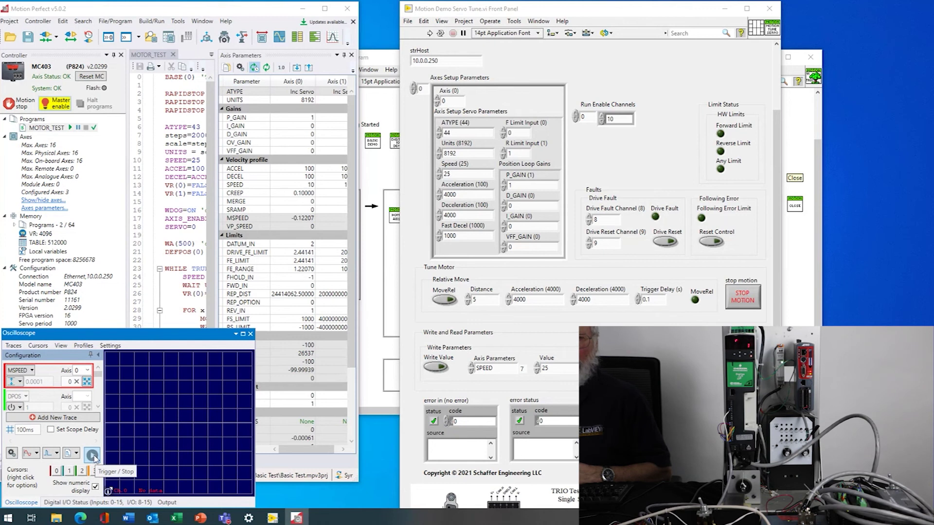
Trigger the oscilloscope and run Motion Demo Servo Tune.vi, minimizing the VI Tree so both programs stay in view.
click(93, 456)
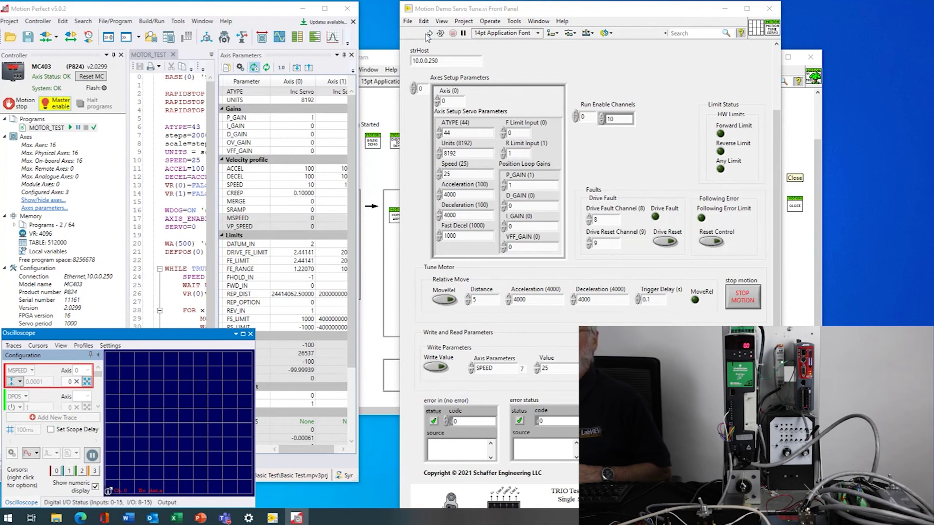
click(429, 33)
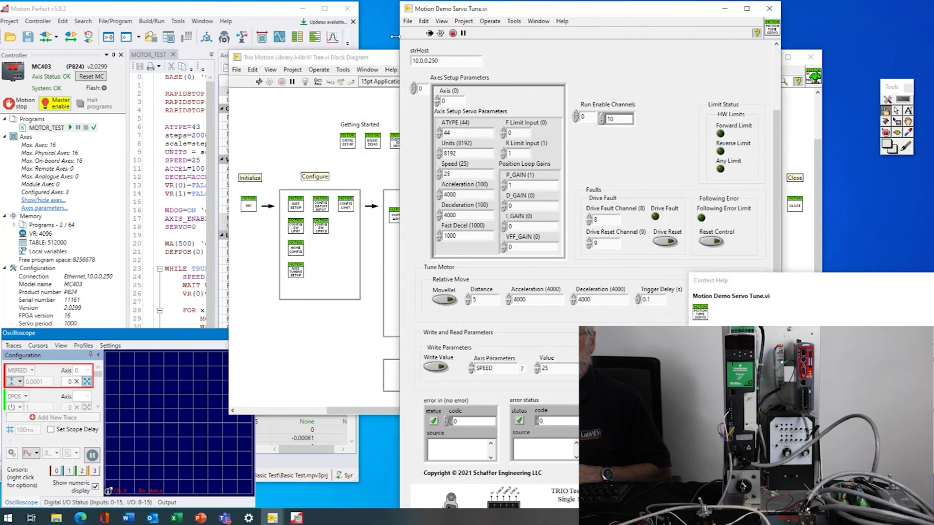
click(377, 59)
click(766, 57)
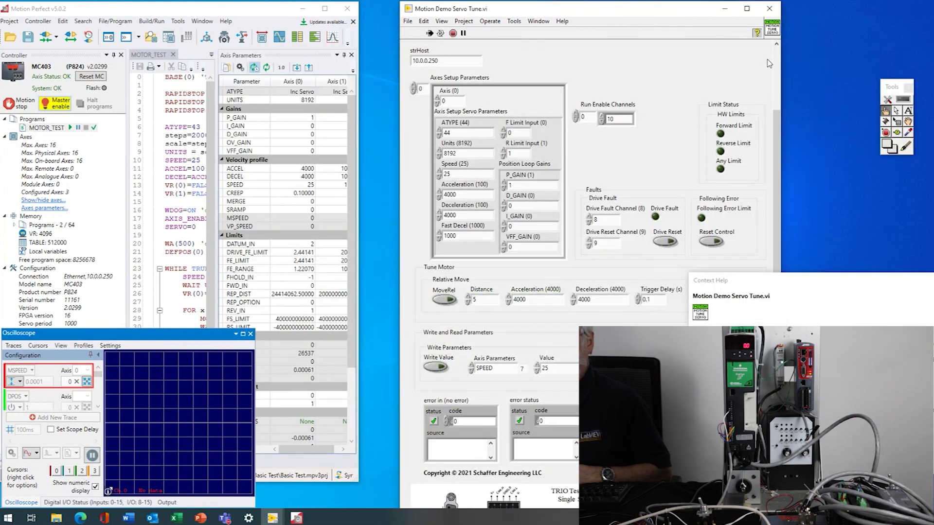
drag(601, 9, 570, 6)
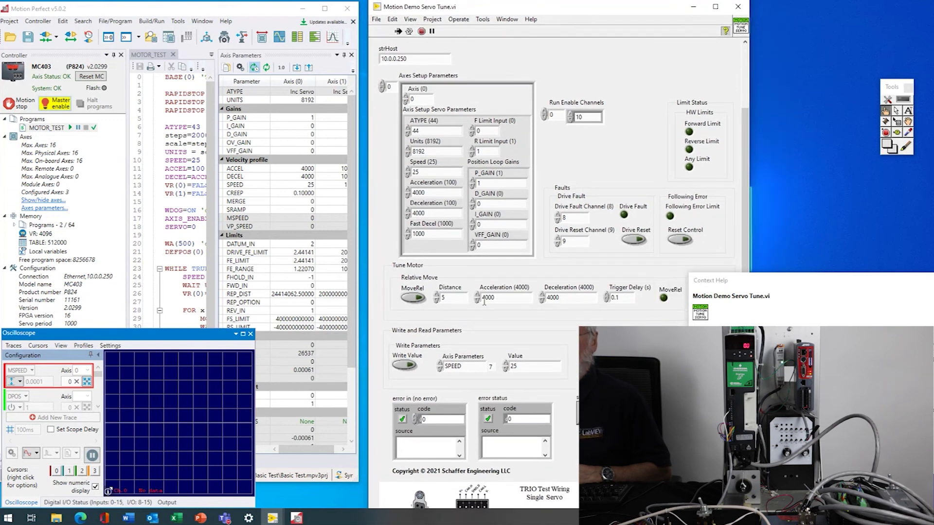
Move the servo by a relative distance of 5 and examine the captured MSPEED response on the oscilloscope.
key(ctrl+h)
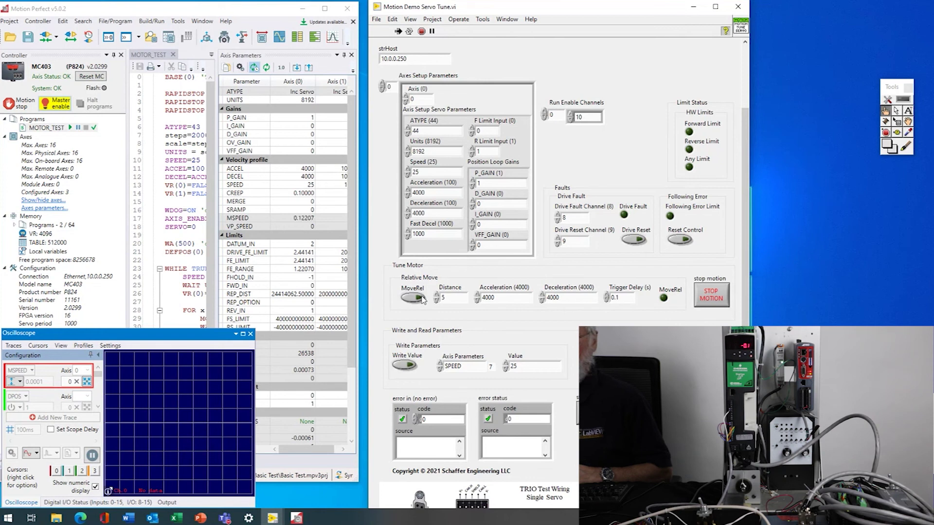
click(421, 298)
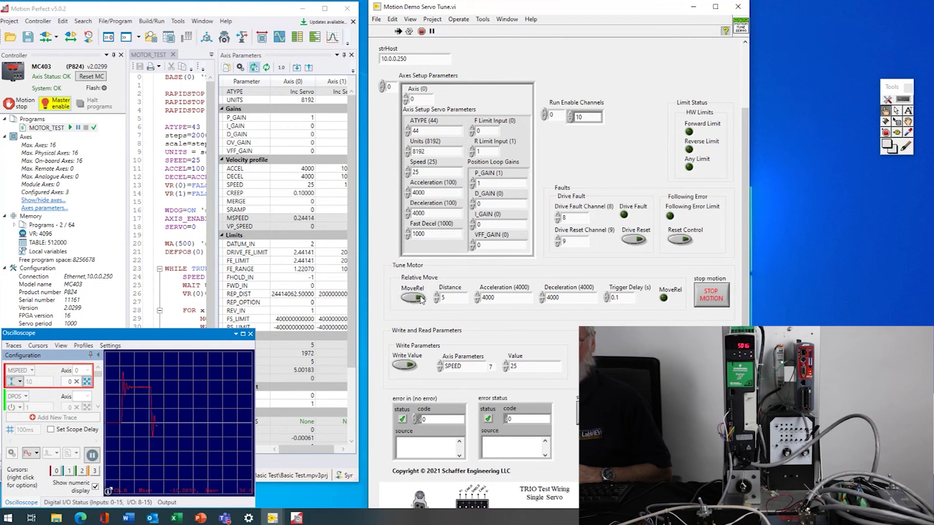
mouse_move(155, 439)
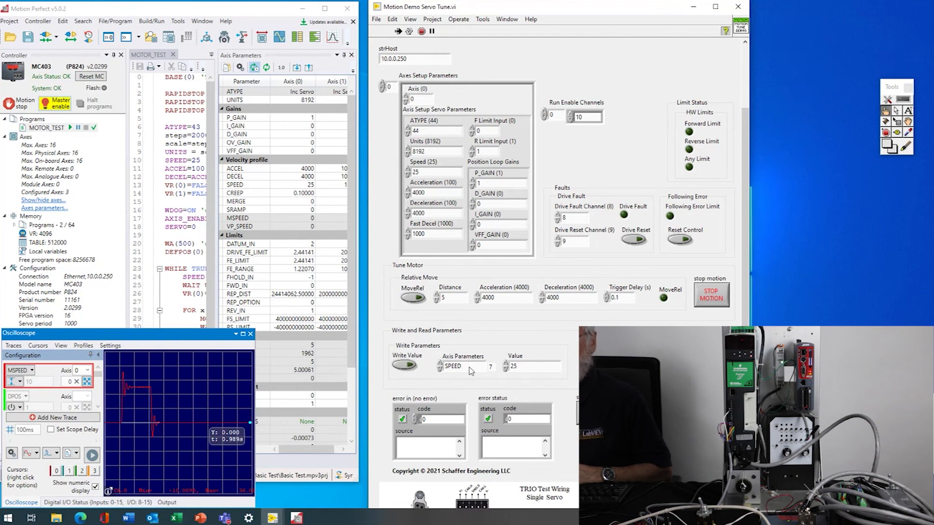
Write a value of 1.5 to the P_GAIN axis parameter from the tuning VI.
click(471, 371)
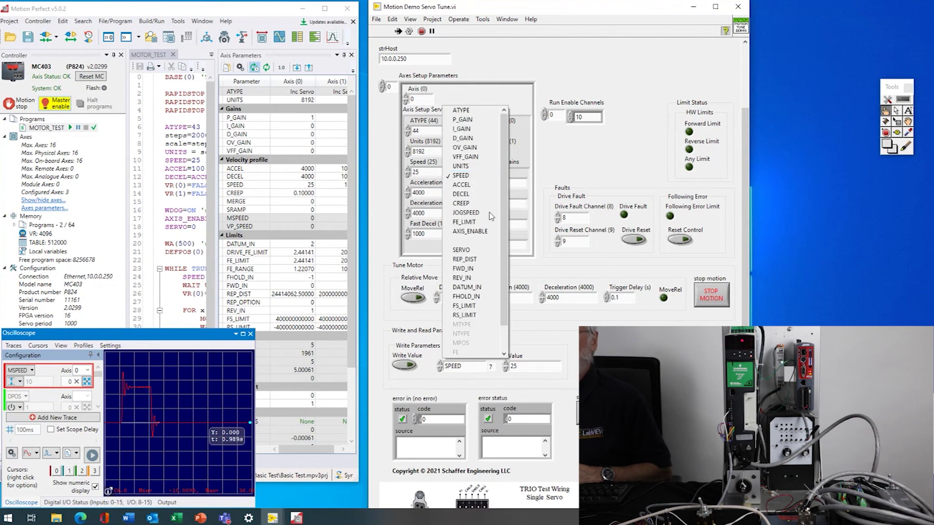
click(487, 125)
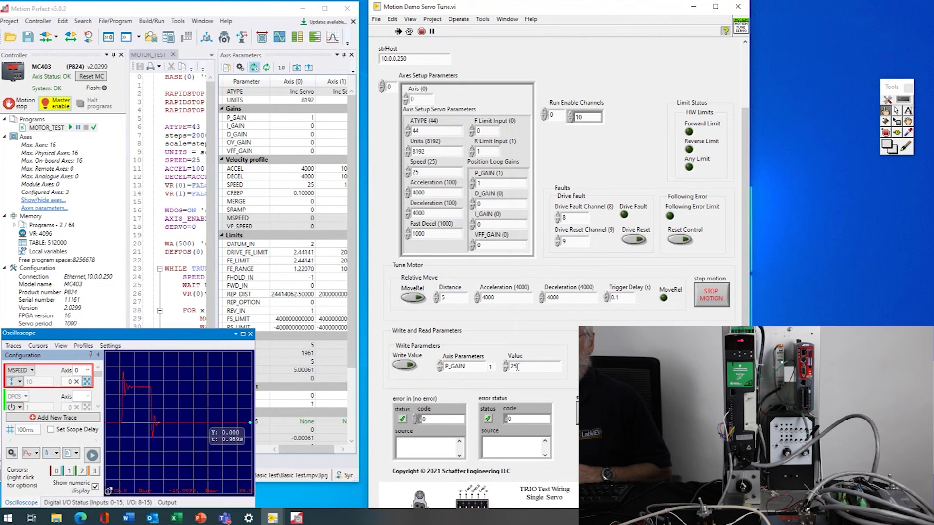
key(Tab)
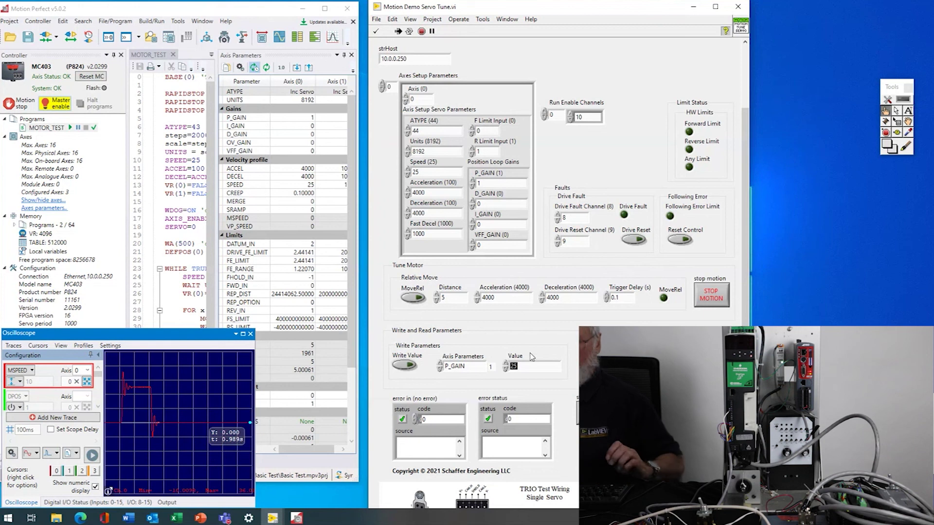
text(1.5)
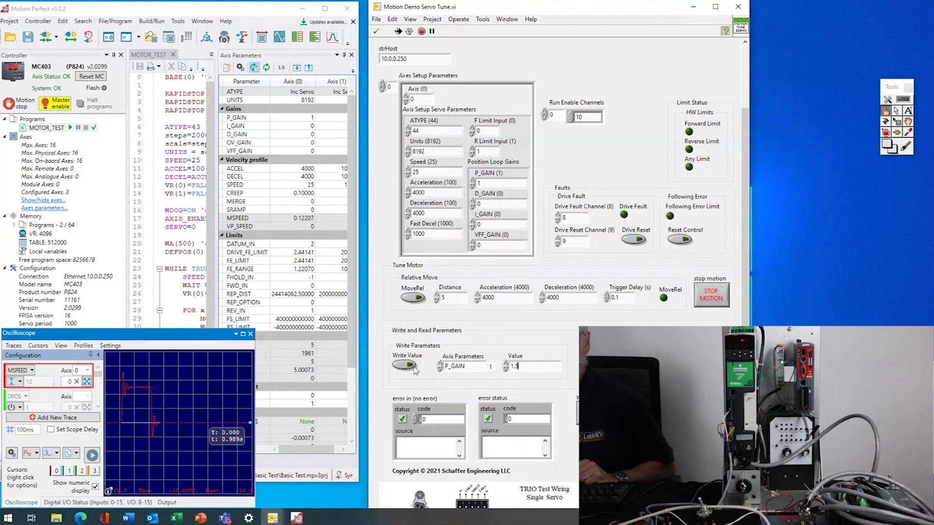
click(411, 366)
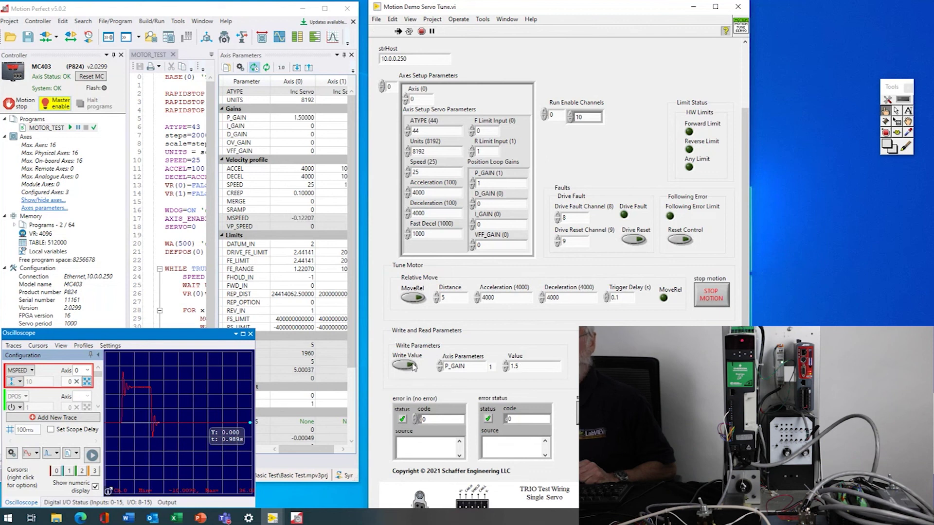
Retrigger the oscilloscope and repeat the relative move of 5 to capture the response with the new proportional gain.
click(93, 456)
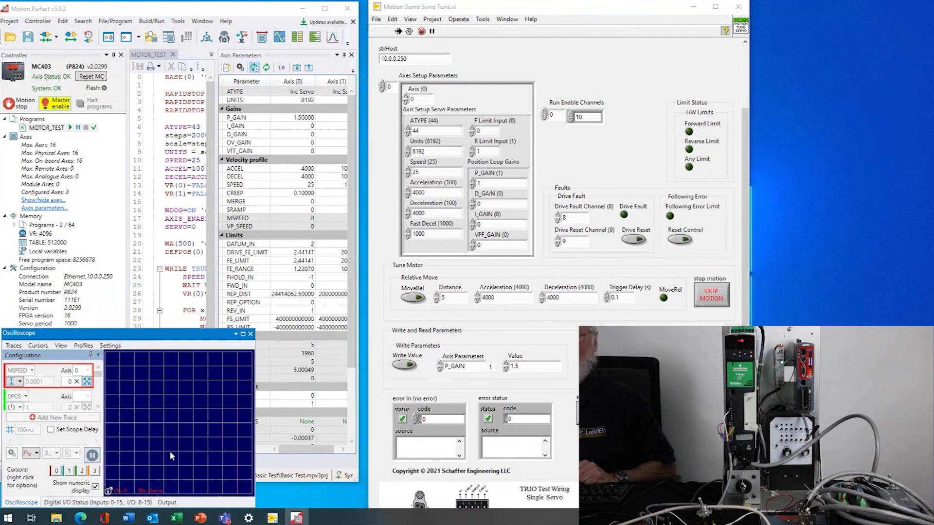
click(421, 299)
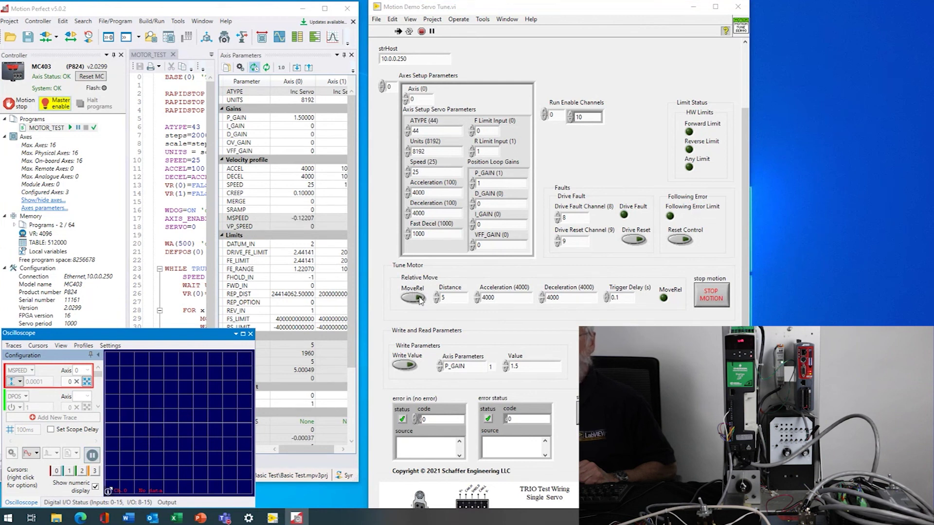